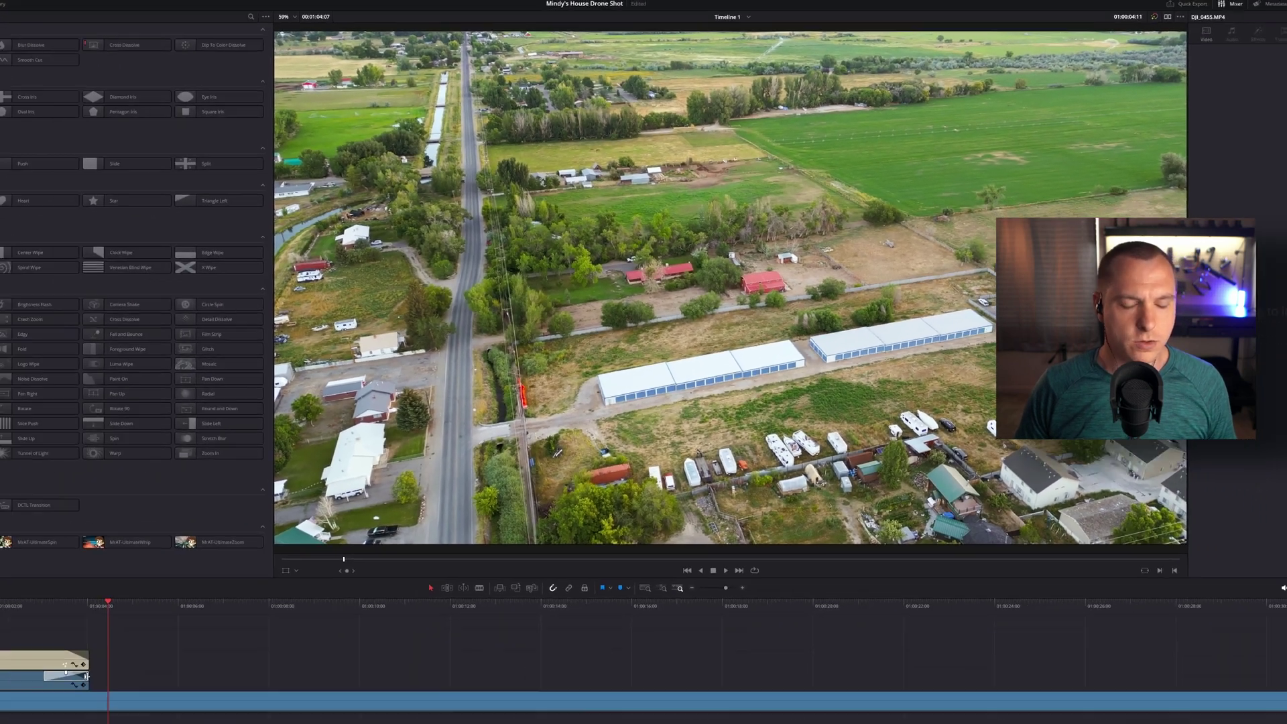
# - Add timeline markers at 01:00:52:10 and 01:00:49:04 to bound the section of the drone shot that gets the highlight
pyautogui.scroll(-4, 193, 520)
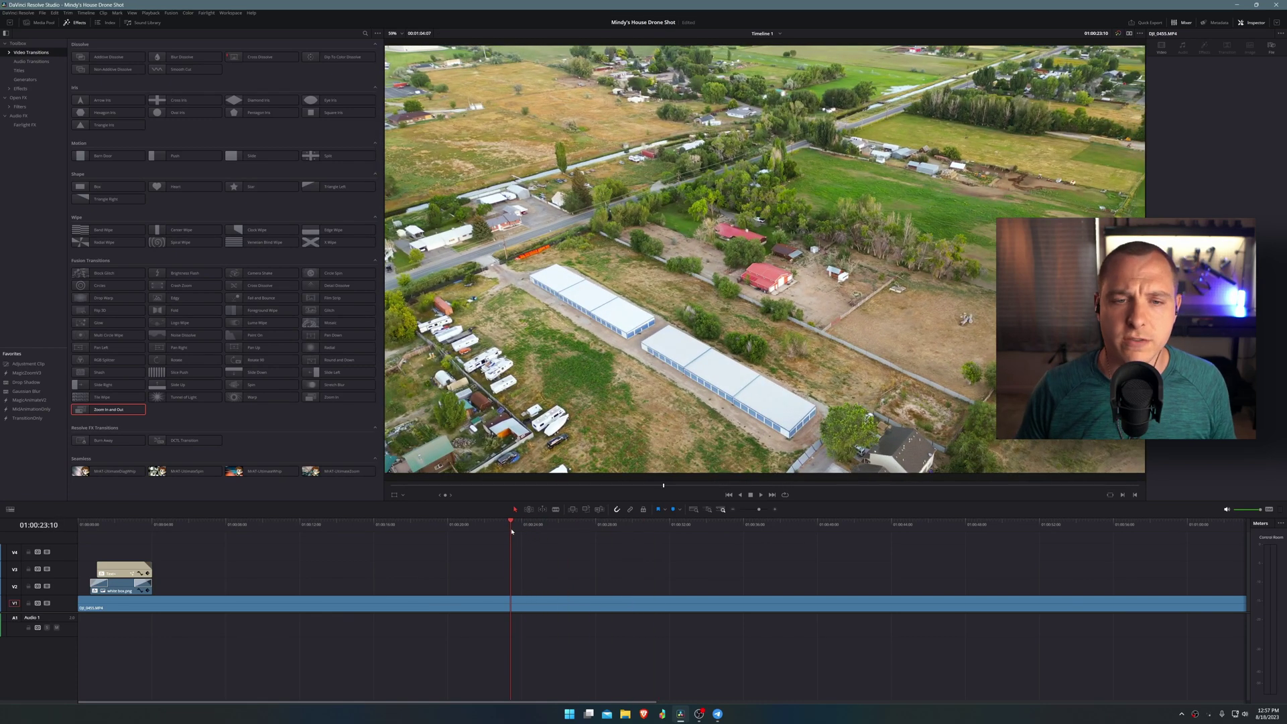
pyautogui.scroll(-5, 351, 554)
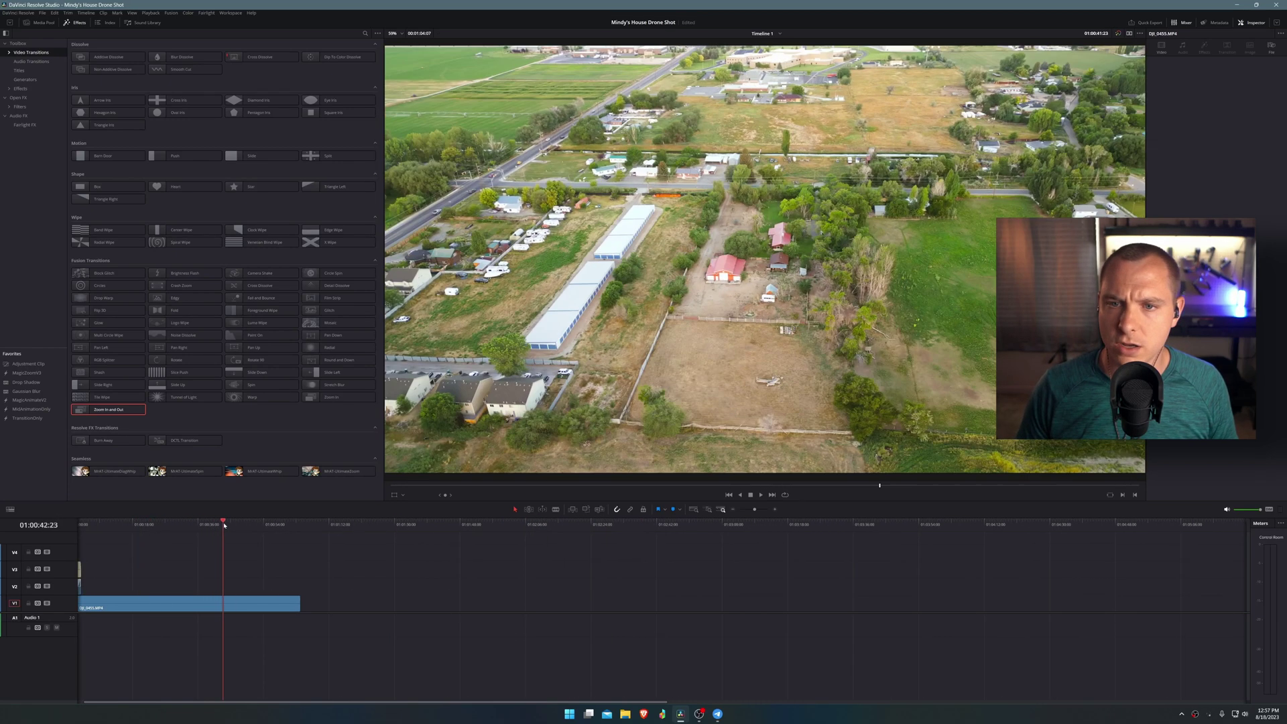
pyautogui.moveTo(277, 521); pyautogui.dragTo(258, 527)
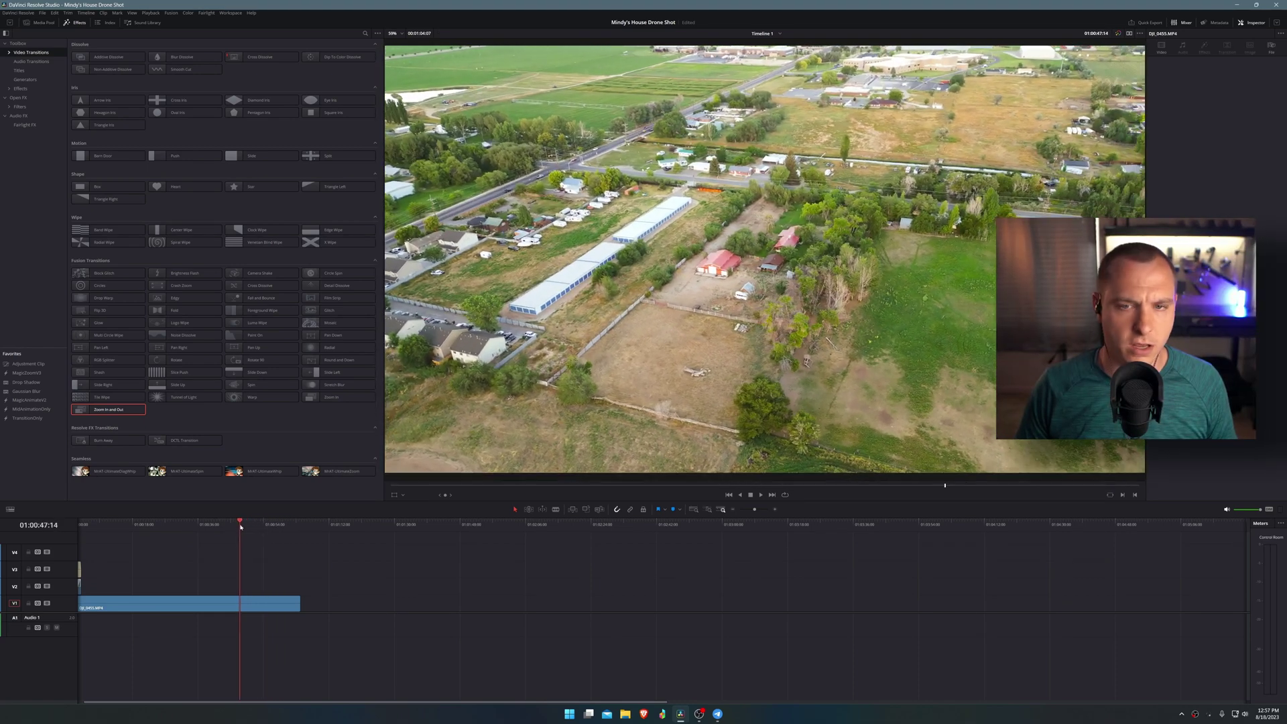
pyautogui.scroll(5, 485, 563)
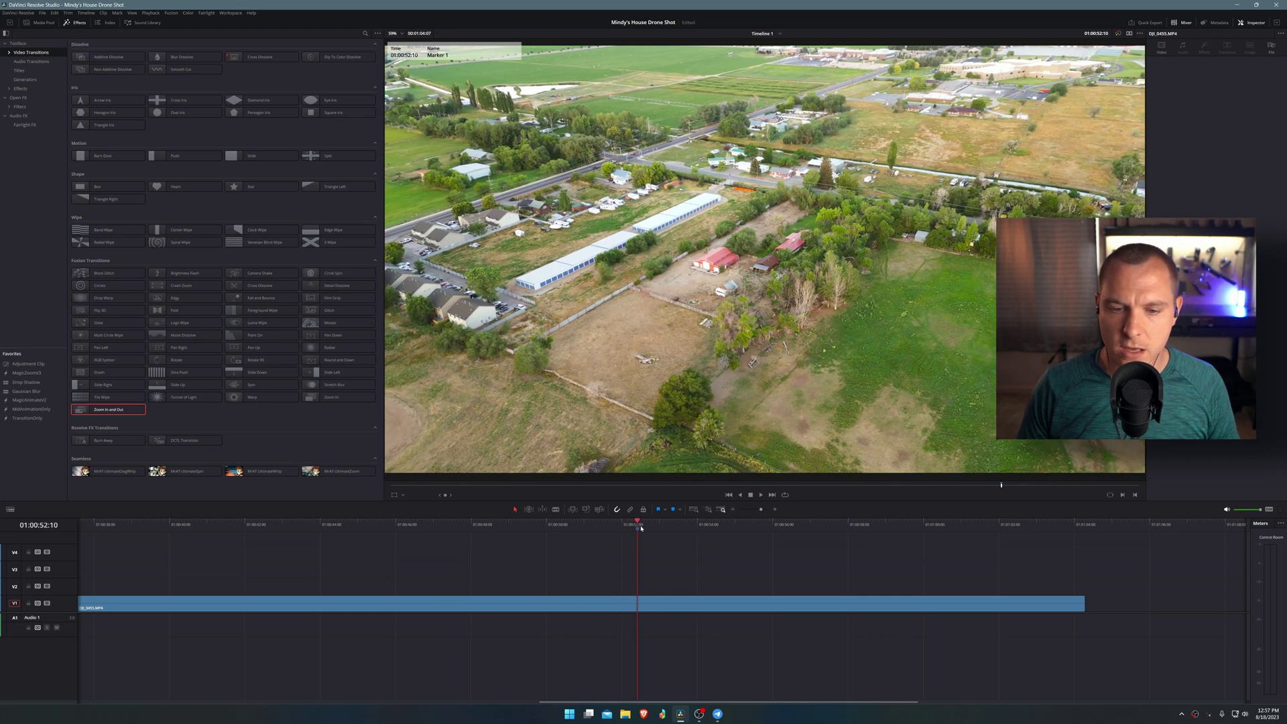
pyautogui.moveTo(626, 525); pyautogui.dragTo(516, 529)
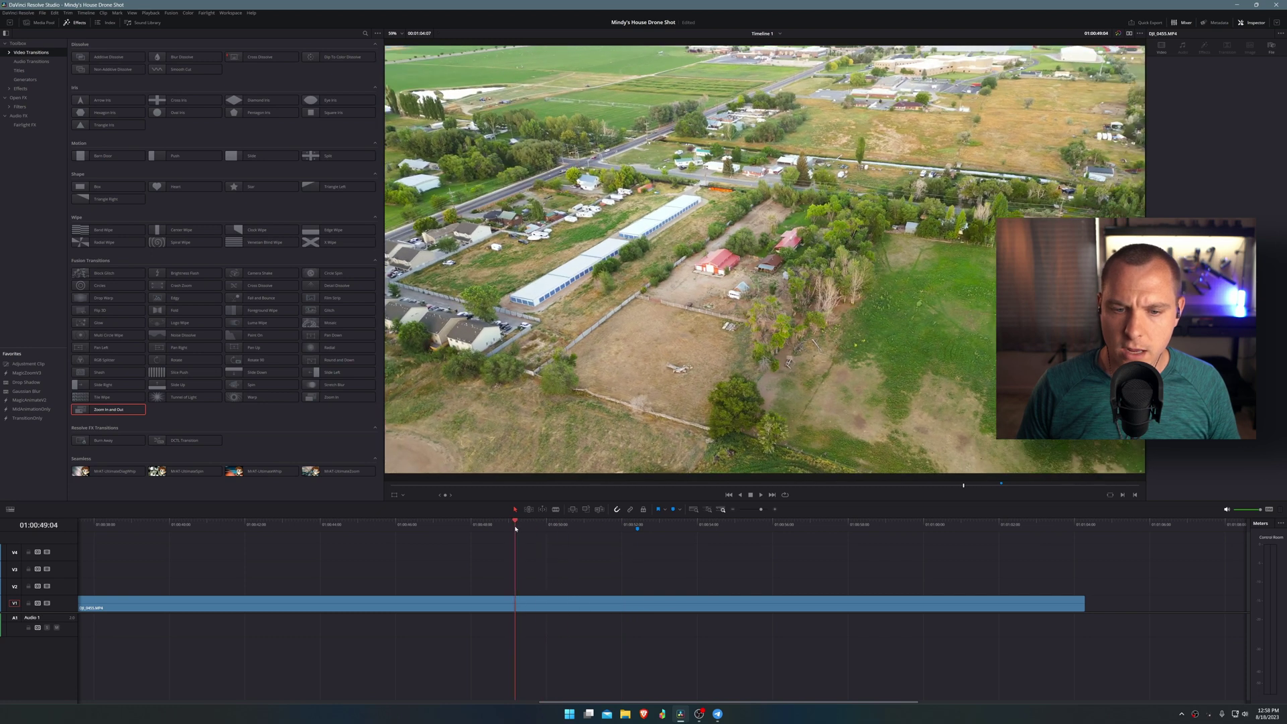
pyautogui.press('space')
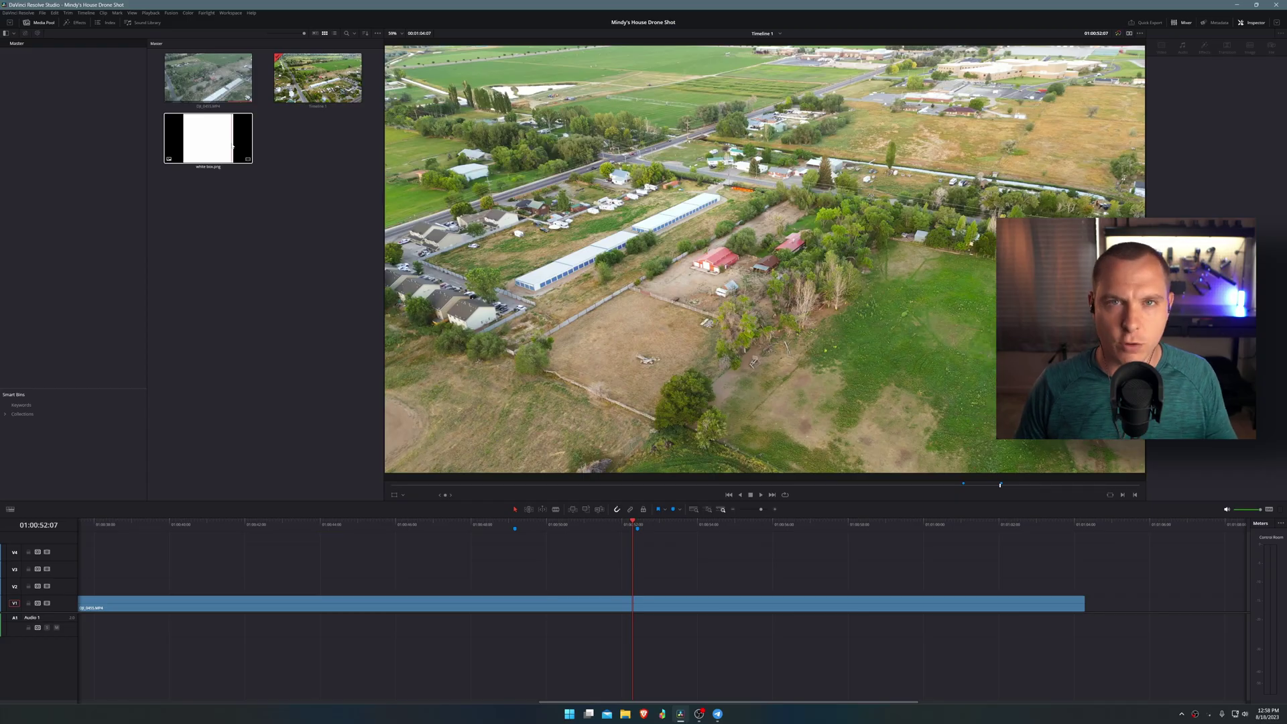
# - Place white box.png on track V2 so it spans the two markers, and lower its opacity to about 33
pyautogui.moveTo(583, 474); pyautogui.dragTo(554, 590)
pyautogui.click(602, 524)
pyautogui.click(499, 524)
pyautogui.press('space')
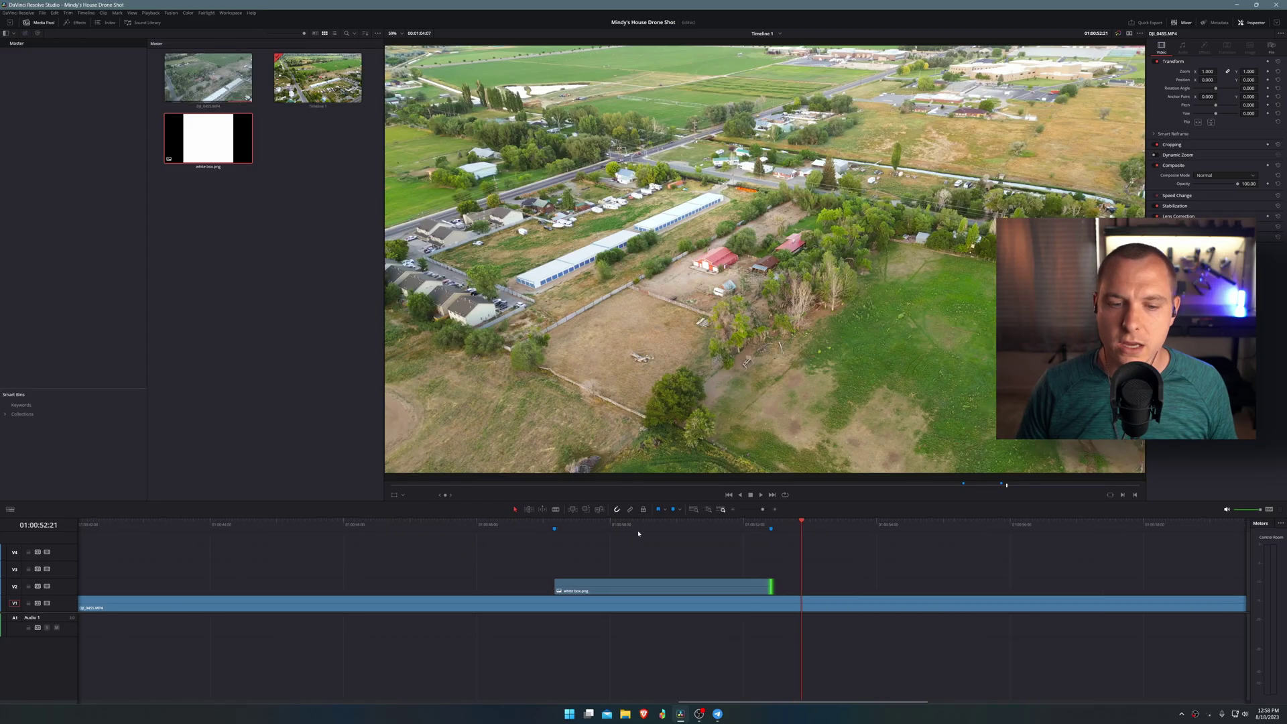
pyautogui.click(536, 526)
pyautogui.click(563, 529)
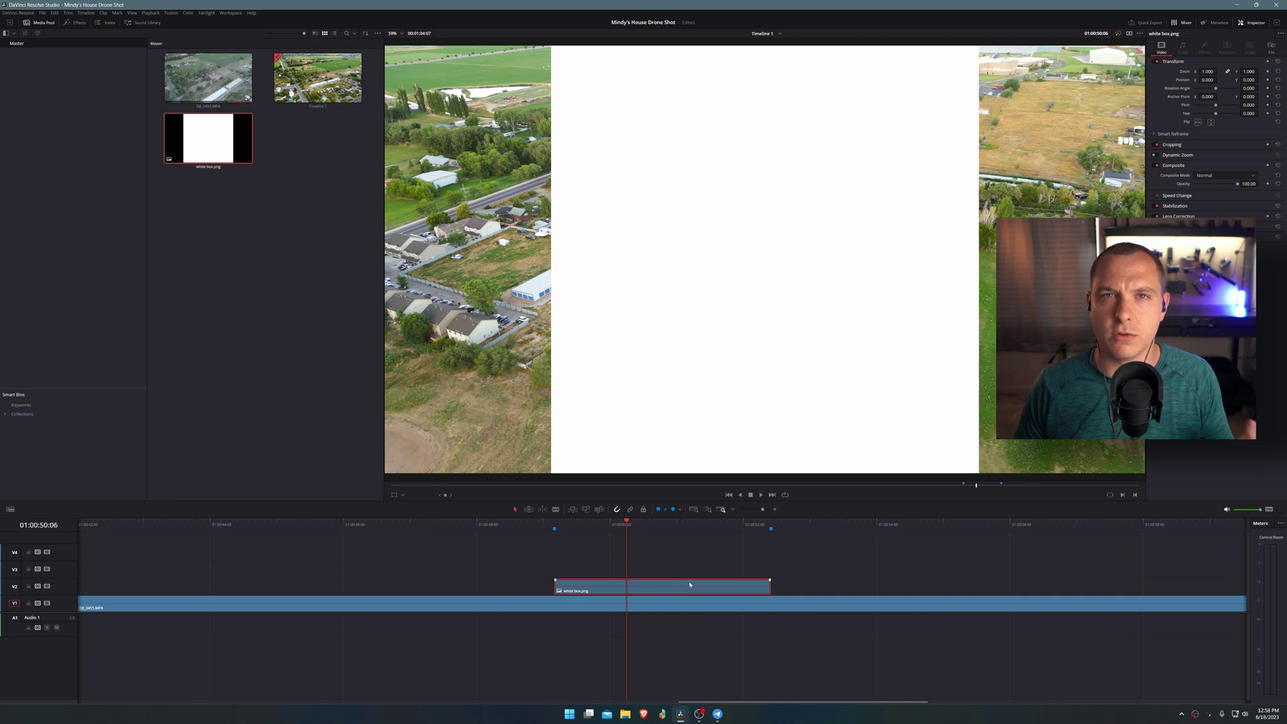
pyautogui.moveTo(1238, 186); pyautogui.dragTo(1207, 191)
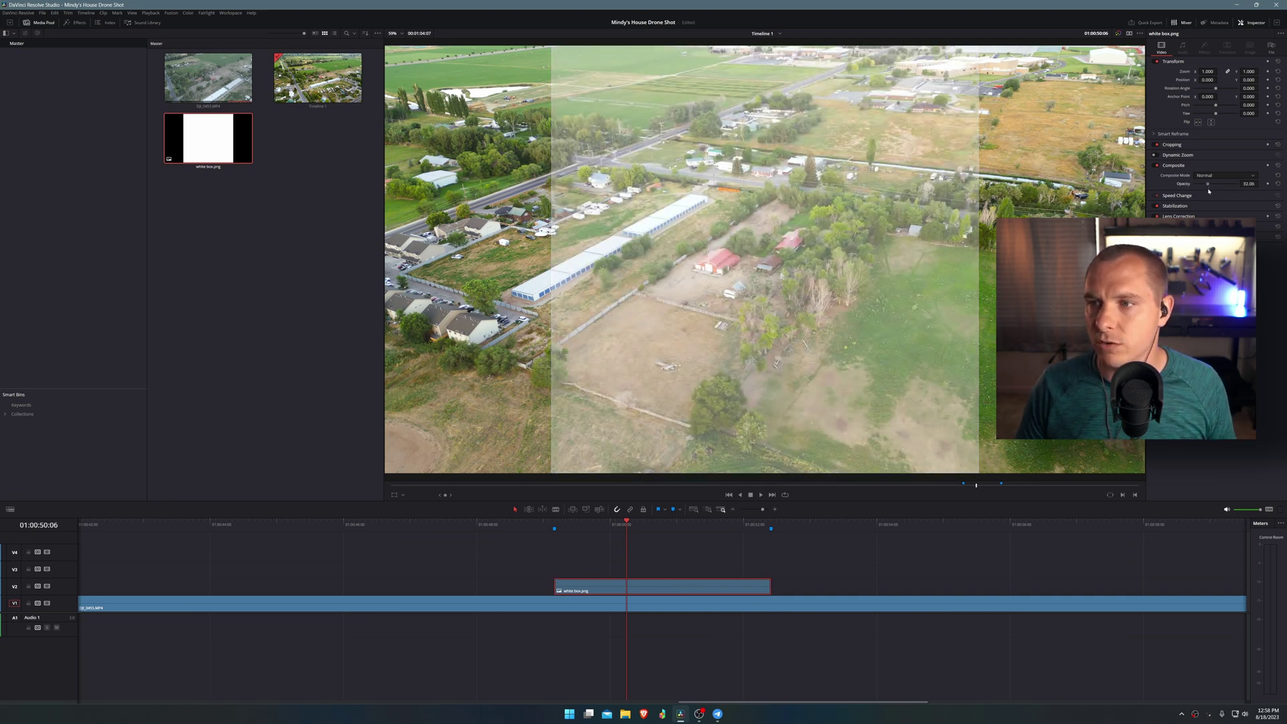
# - Apply the Open FX Transform effect to the white box clip on V2
pyautogui.click(78, 23)
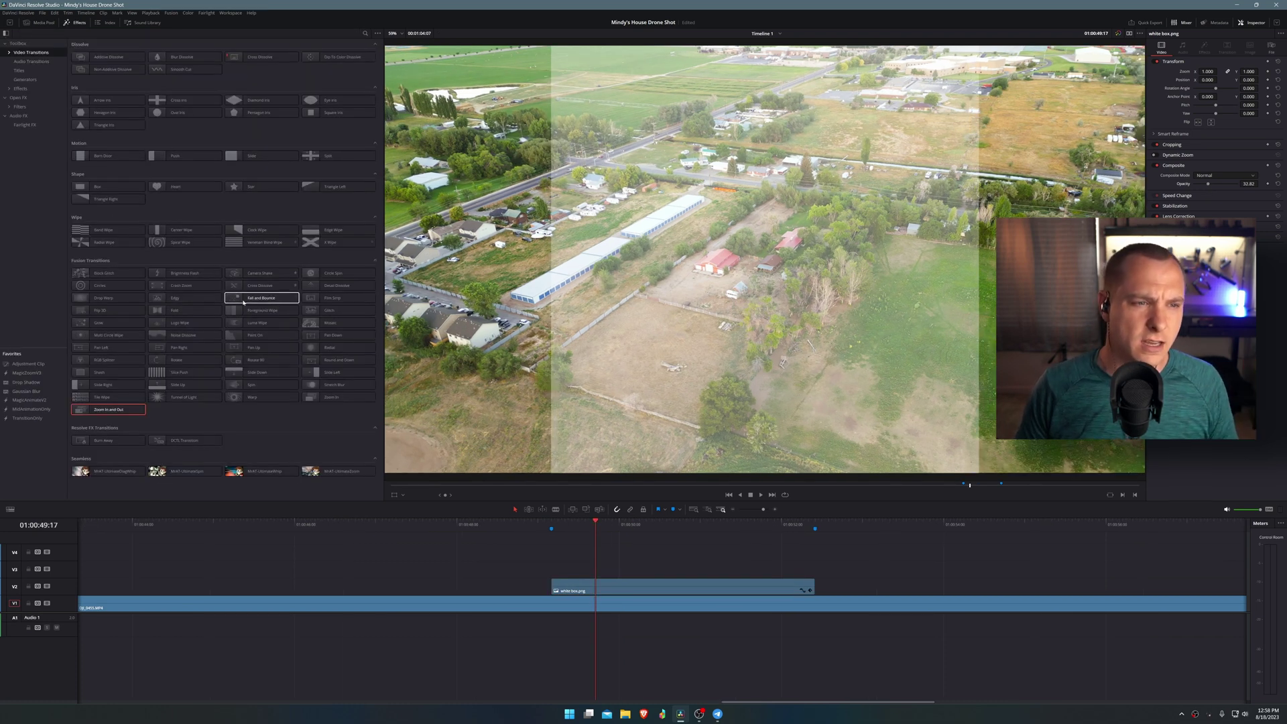
pyautogui.click(18, 98)
pyautogui.scroll(-3, 338, 268)
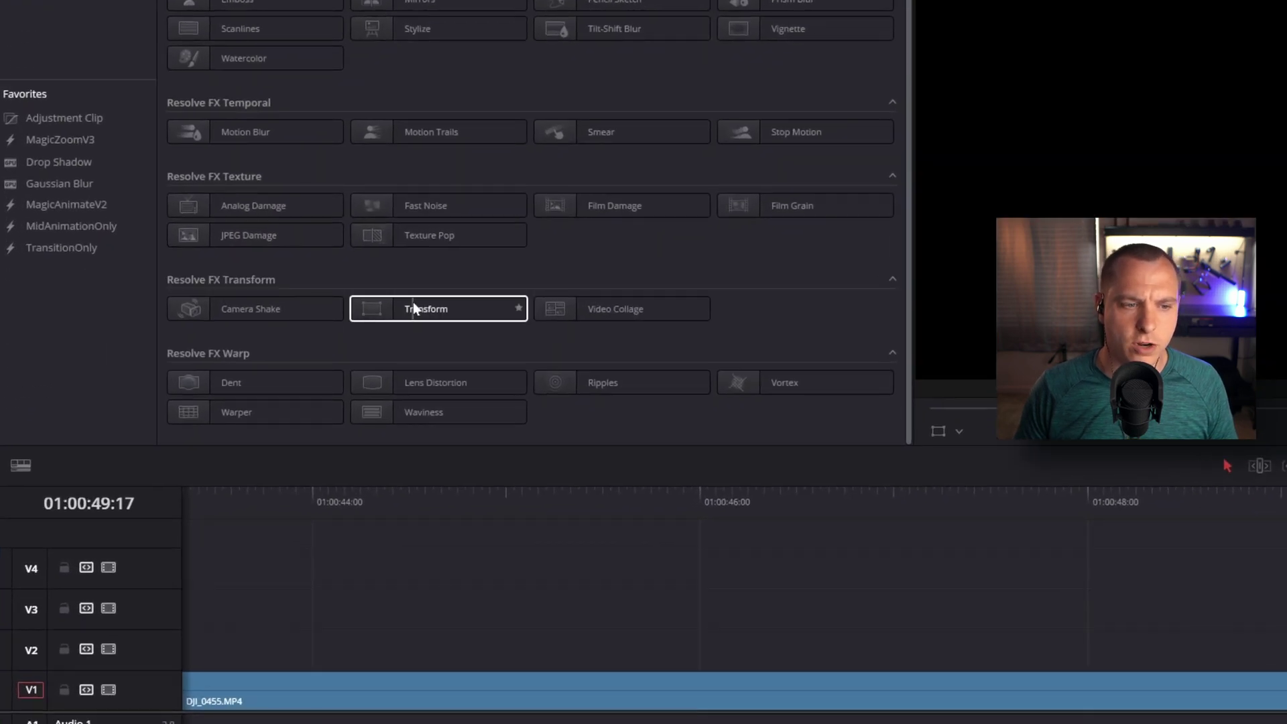
pyautogui.moveTo(413, 303); pyautogui.dragTo(668, 589)
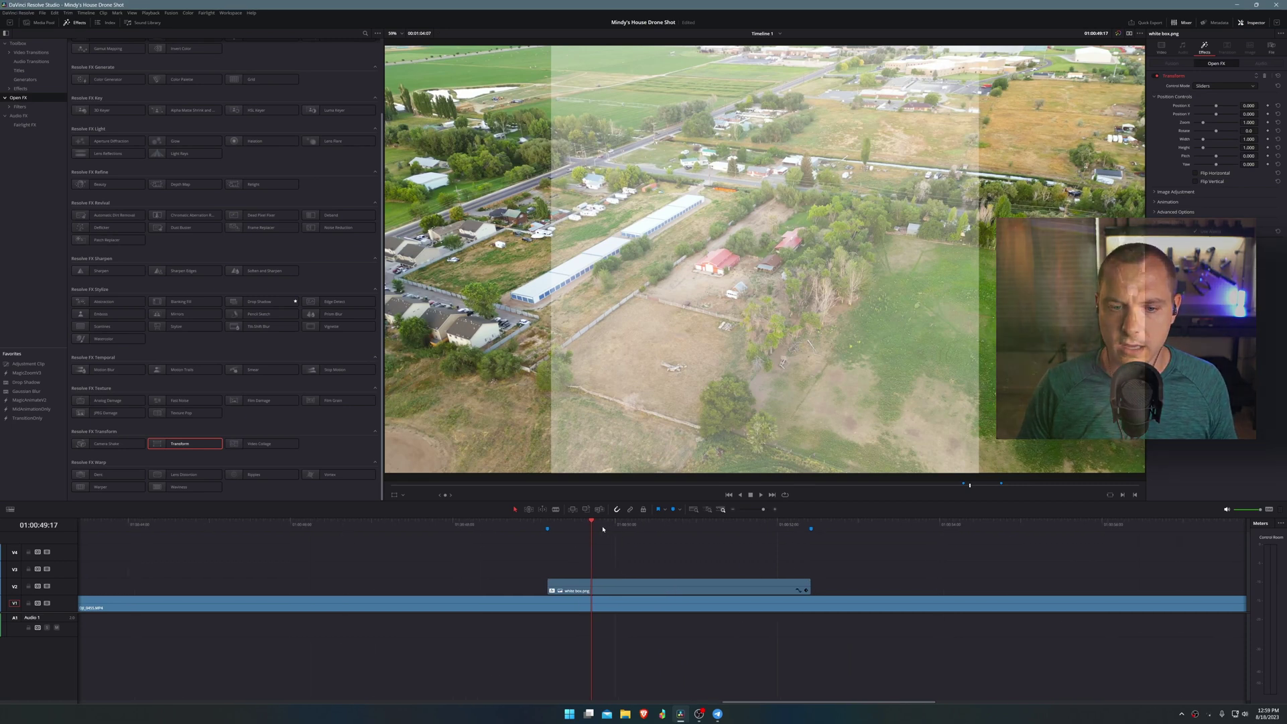
# - At 01:00:51:11, set the Transform effect's control mode to Interactive - Pins and switch the viewer to the Open FX Overlay
pyautogui.click(680, 533)
pyautogui.moveTo(680, 534); pyautogui.dragTo(733, 552)
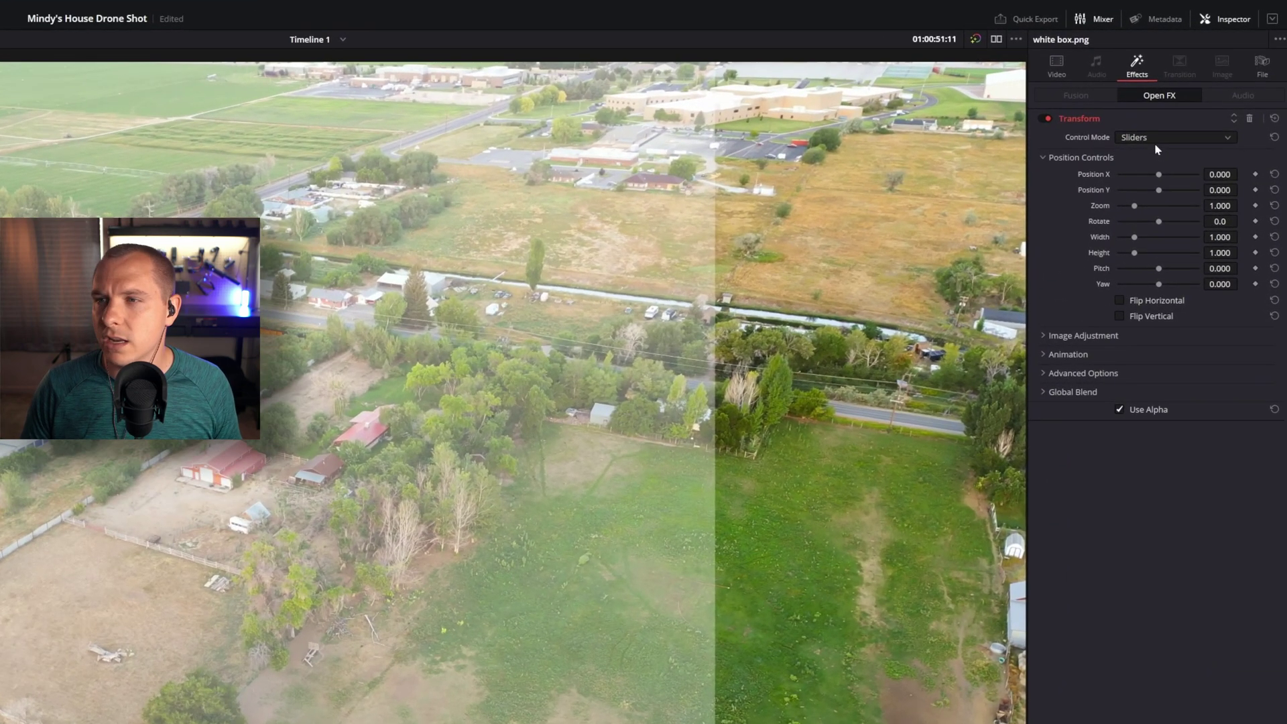
pyautogui.click(1191, 106)
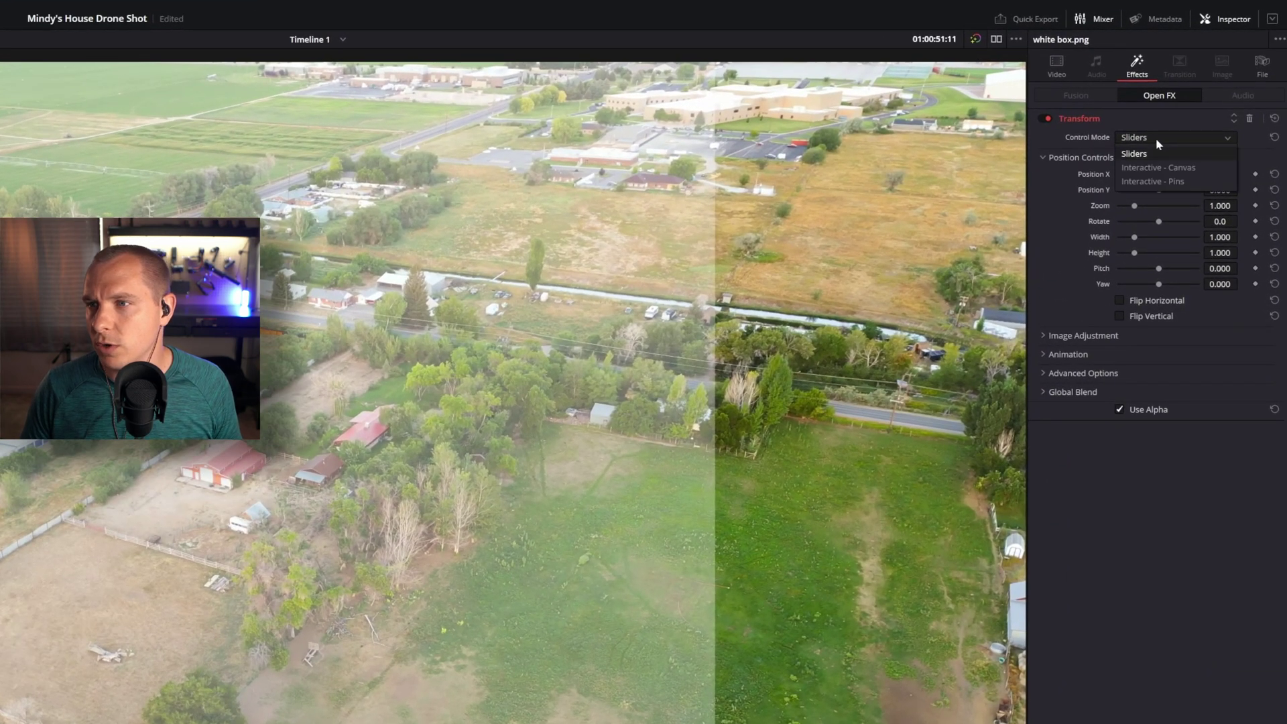
pyautogui.click(1172, 182)
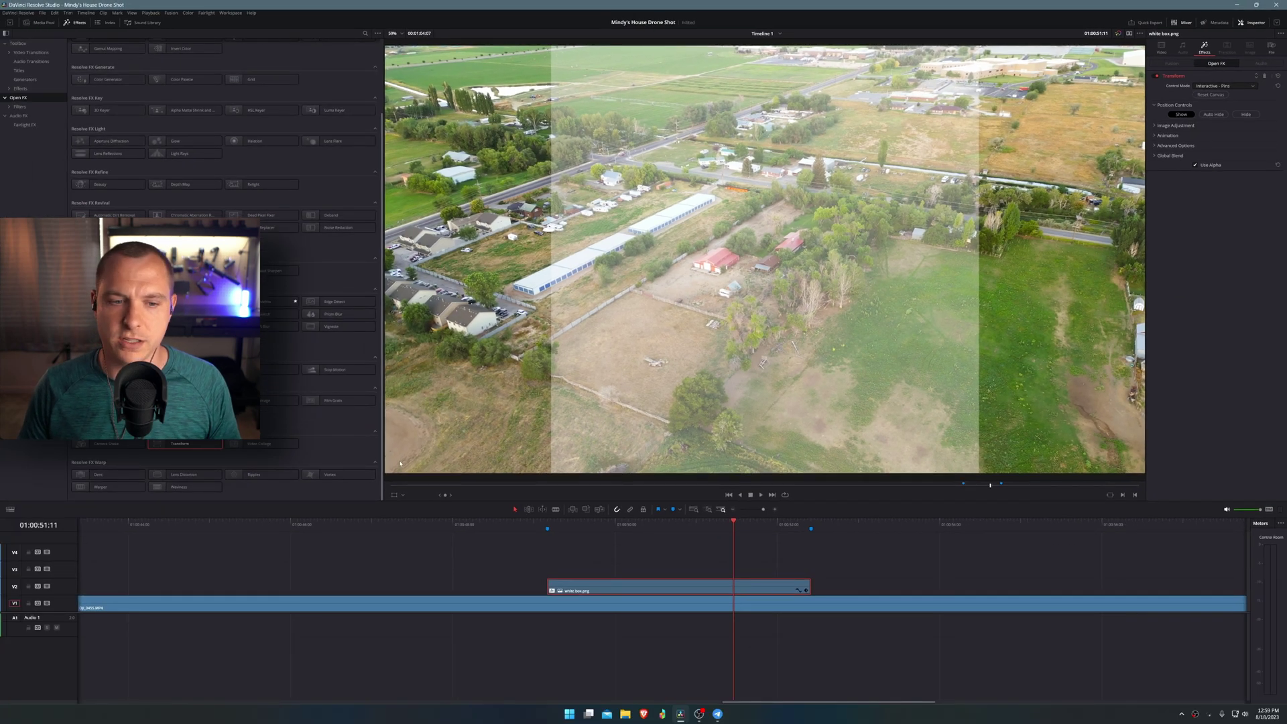
pyautogui.click(402, 495)
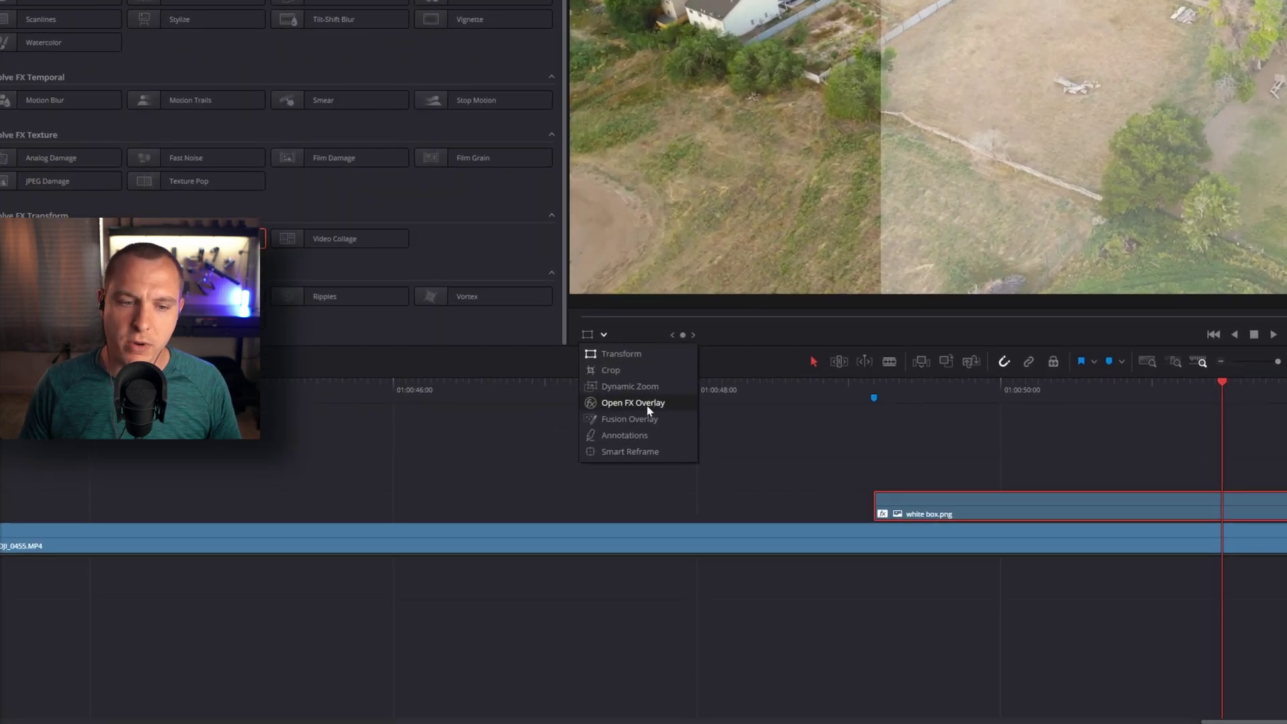
pyautogui.click(647, 410)
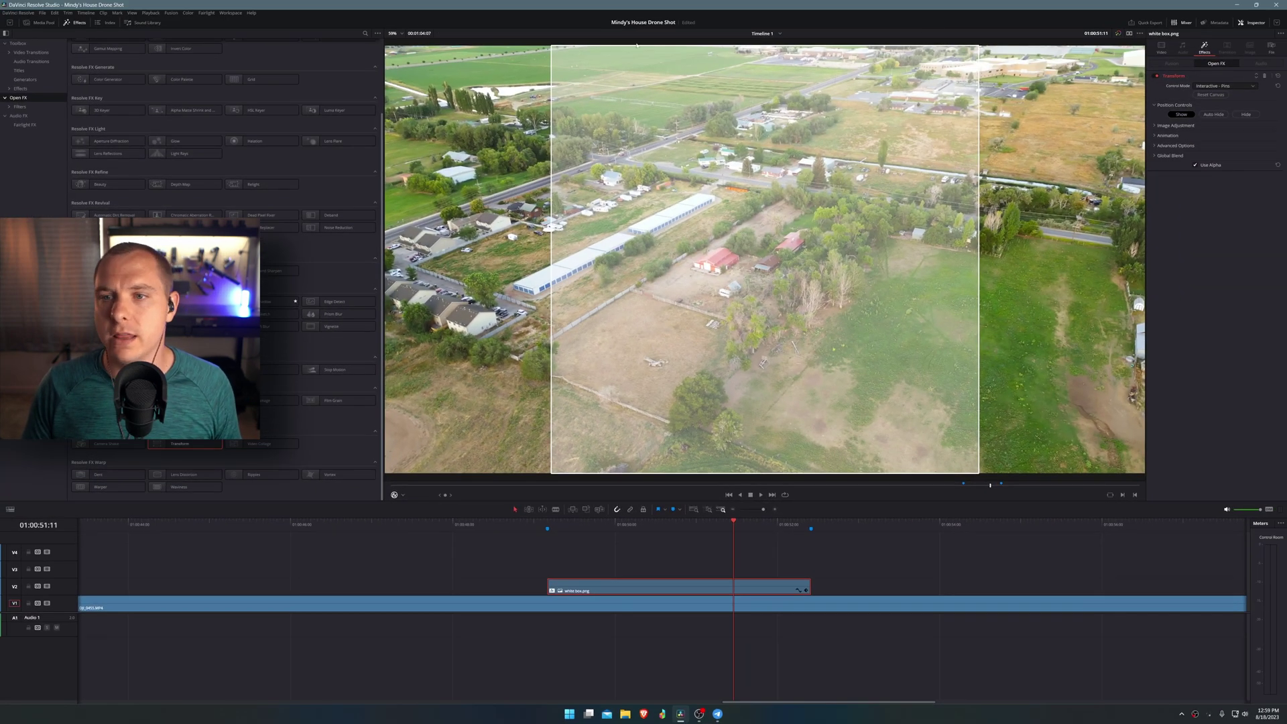
# - Pull the white box's two upper corner pins inward so they sit inside the video frame
pyautogui.scroll(3, 561, 67)
pyautogui.moveTo(561, 73); pyautogui.dragTo(632, 143)
pyautogui.scroll(-3, 451, 125)
pyautogui.scroll(3, 816, 272)
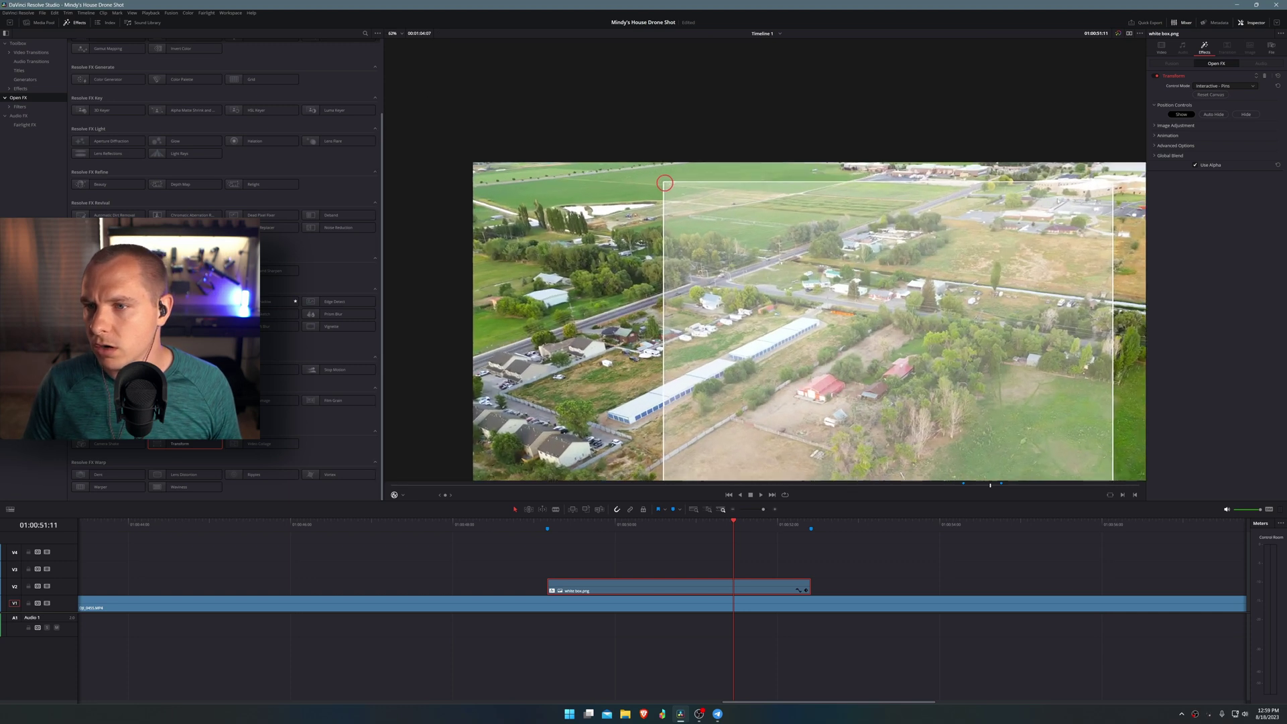
pyautogui.scroll(3, 774, 210)
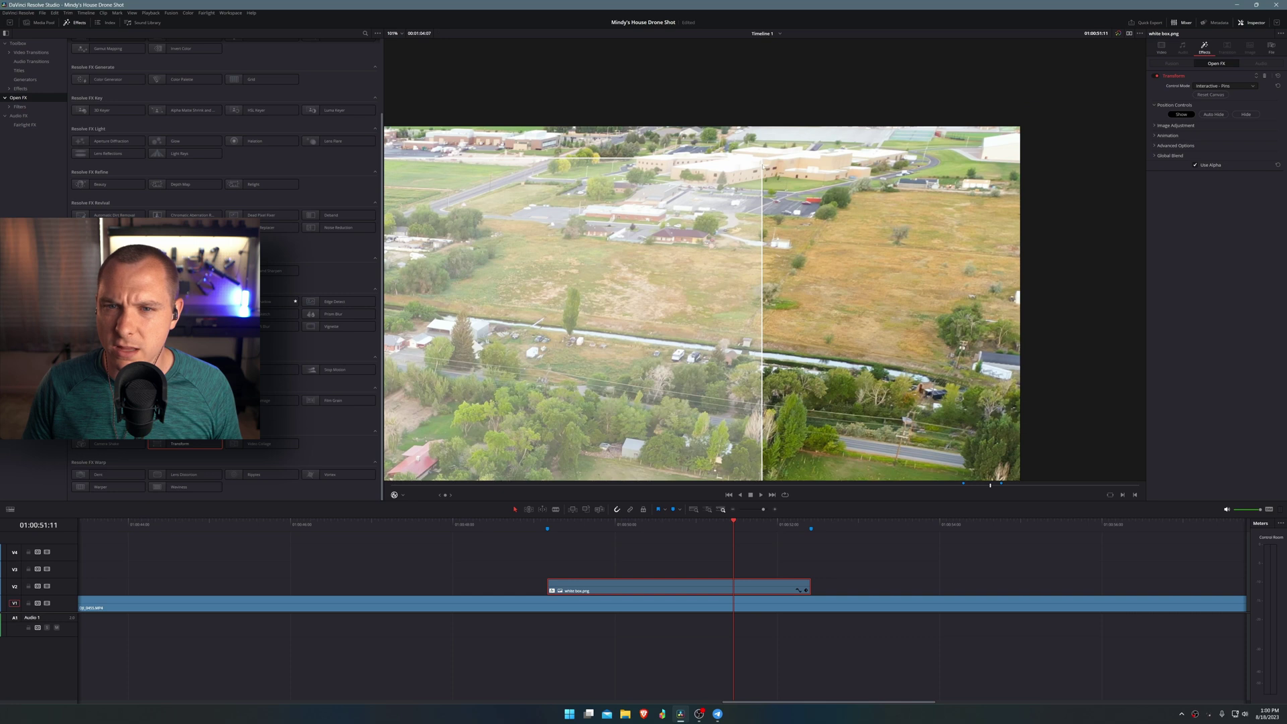
pyautogui.scroll(-4, 727, 346)
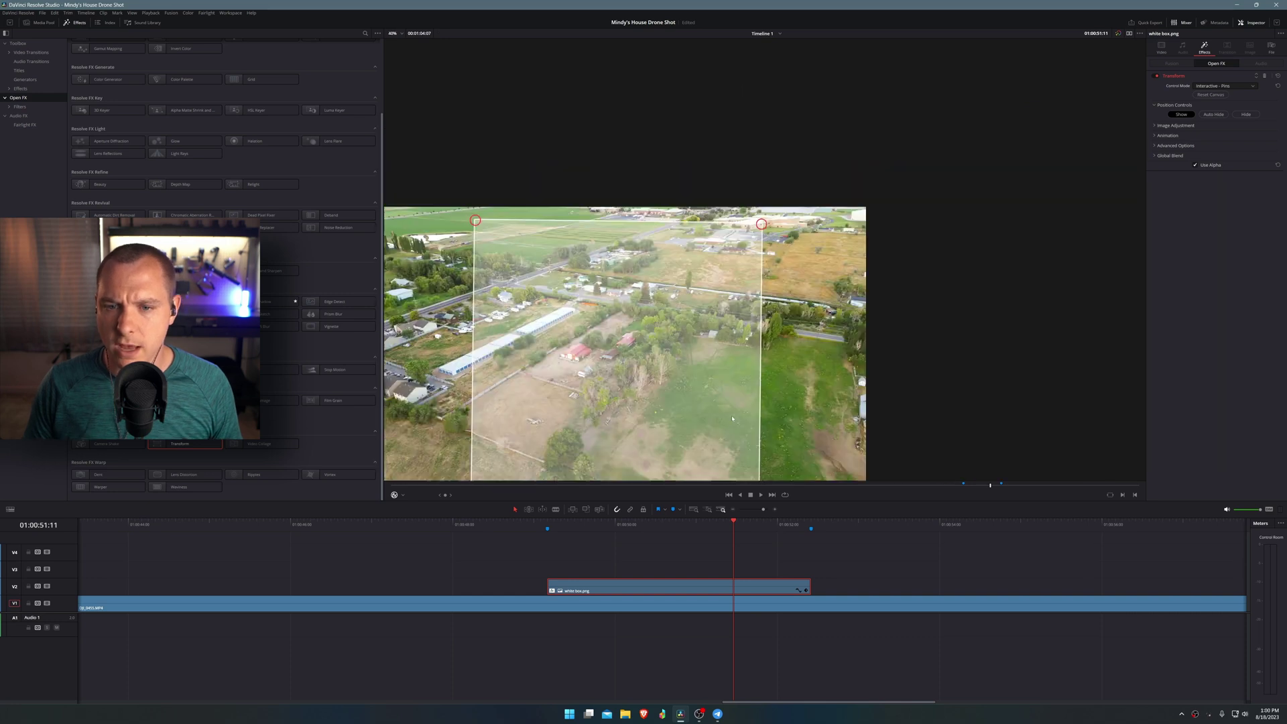
# - Pull the white box's two lower corner pins up so they sit inside the video frame
pyautogui.scroll(3, 798, 282)
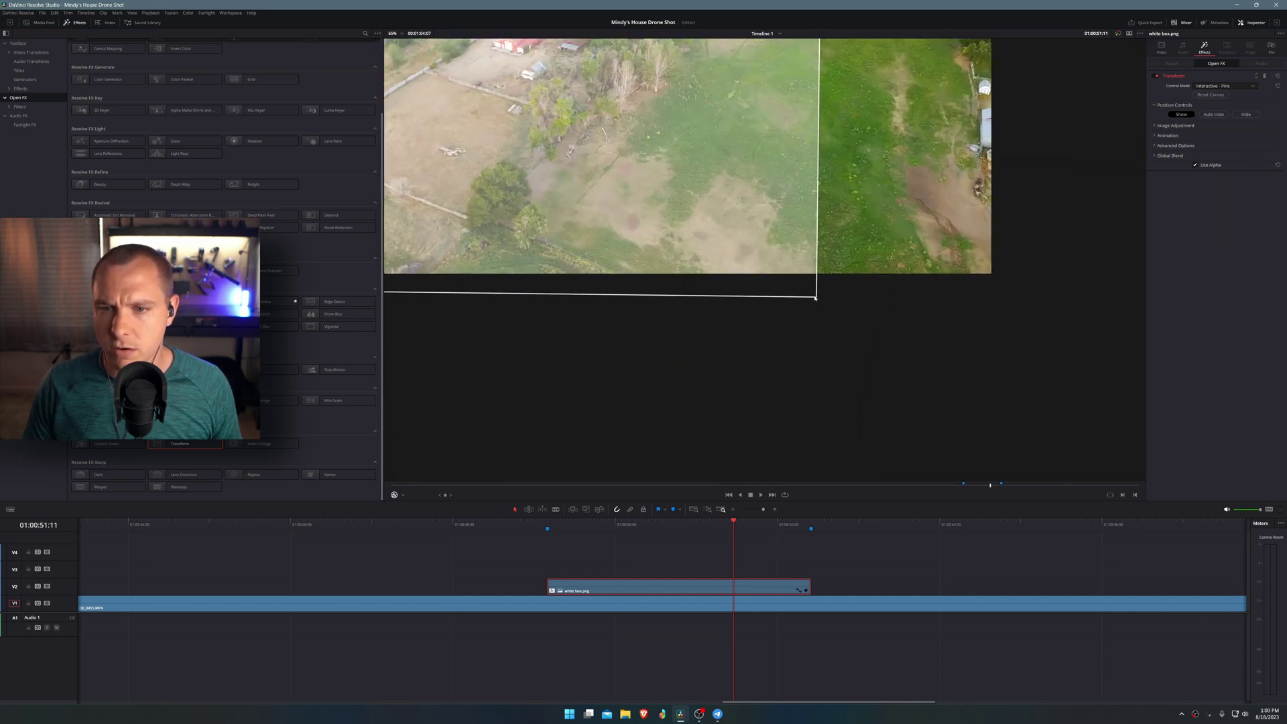
pyautogui.moveTo(816, 298); pyautogui.dragTo(834, 259)
pyautogui.scroll(-2, 584, 287)
pyautogui.scroll(2, 616, 315)
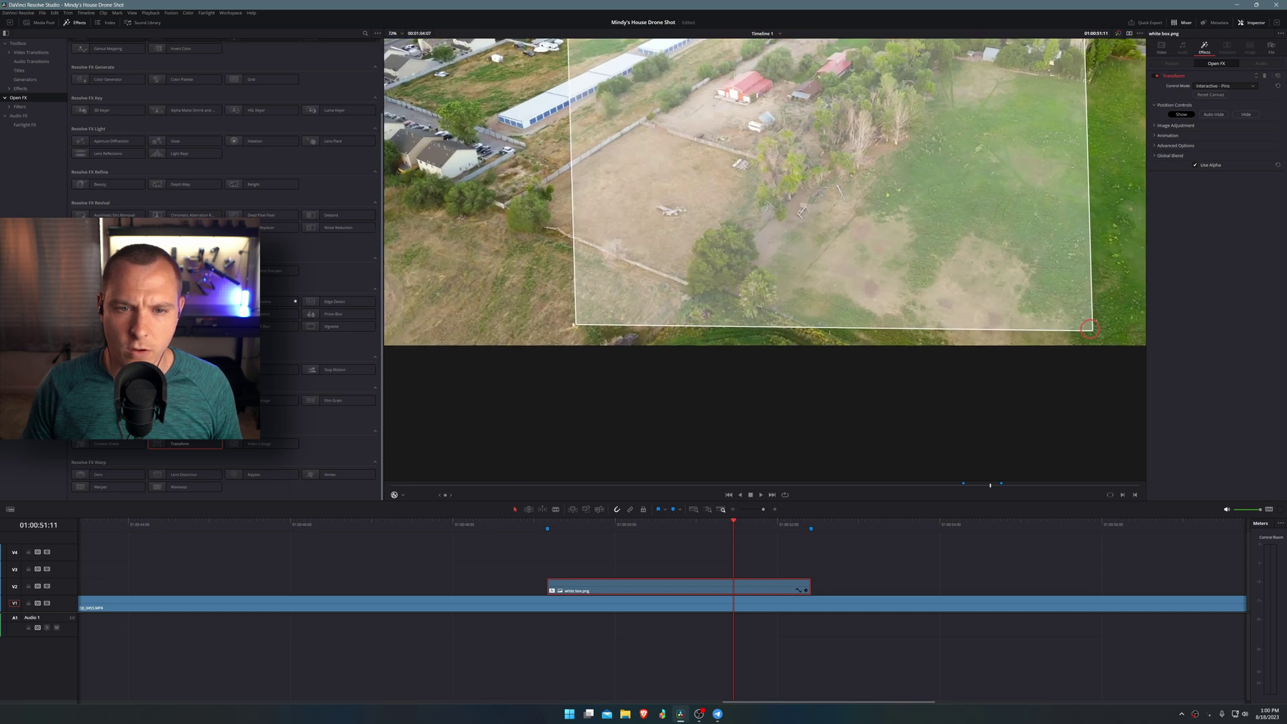
pyautogui.scroll(-4, 707, 243)
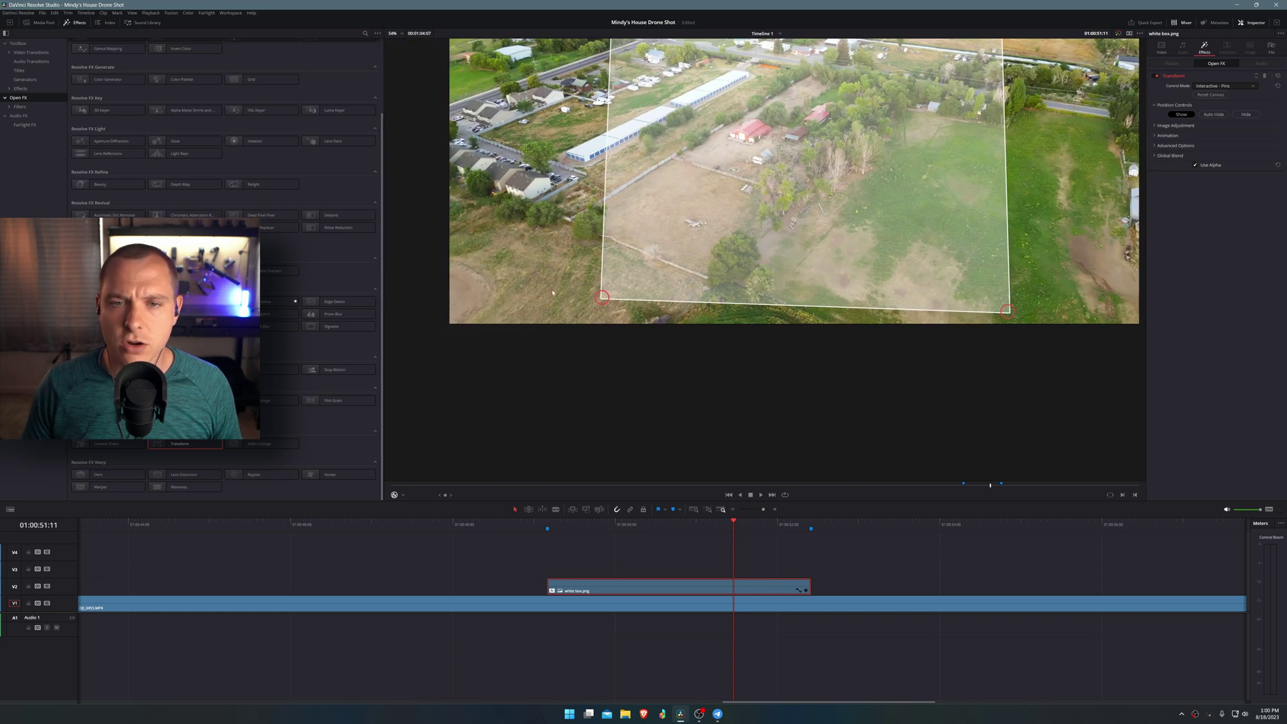
pyautogui.moveTo(707, 243); pyautogui.dragTo(683, 257)
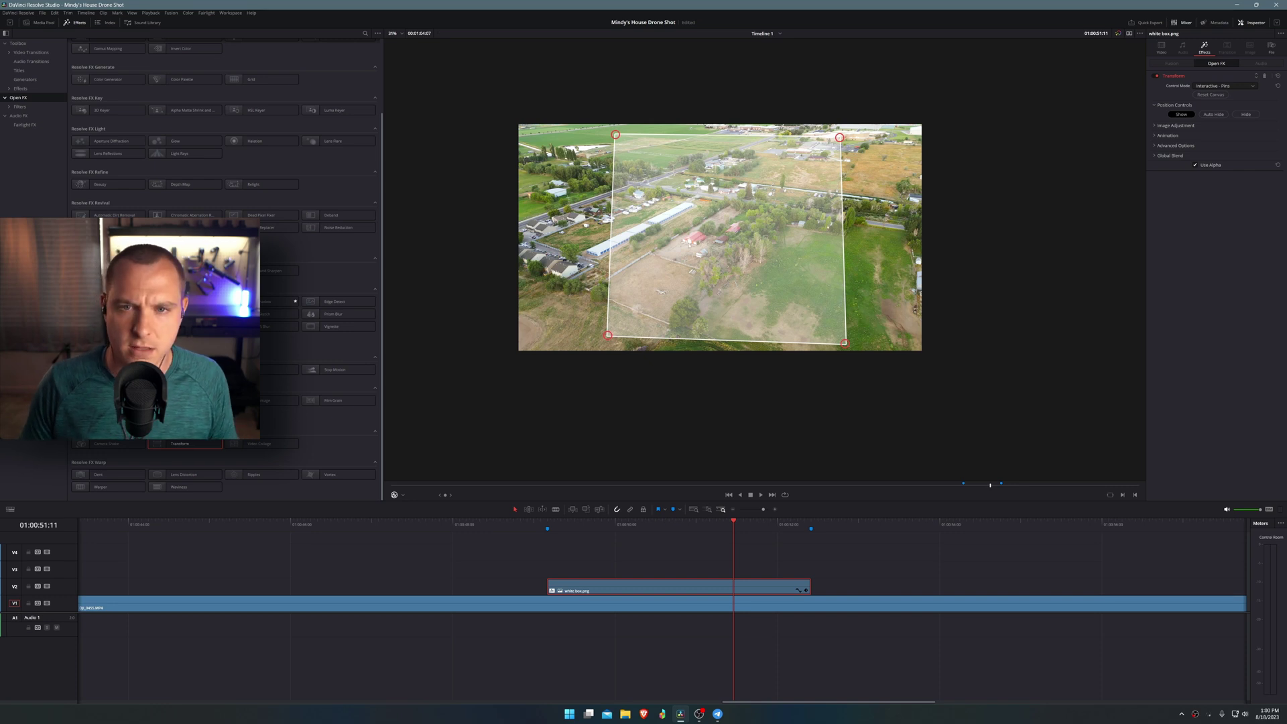
pyautogui.scroll(2, 737, 258)
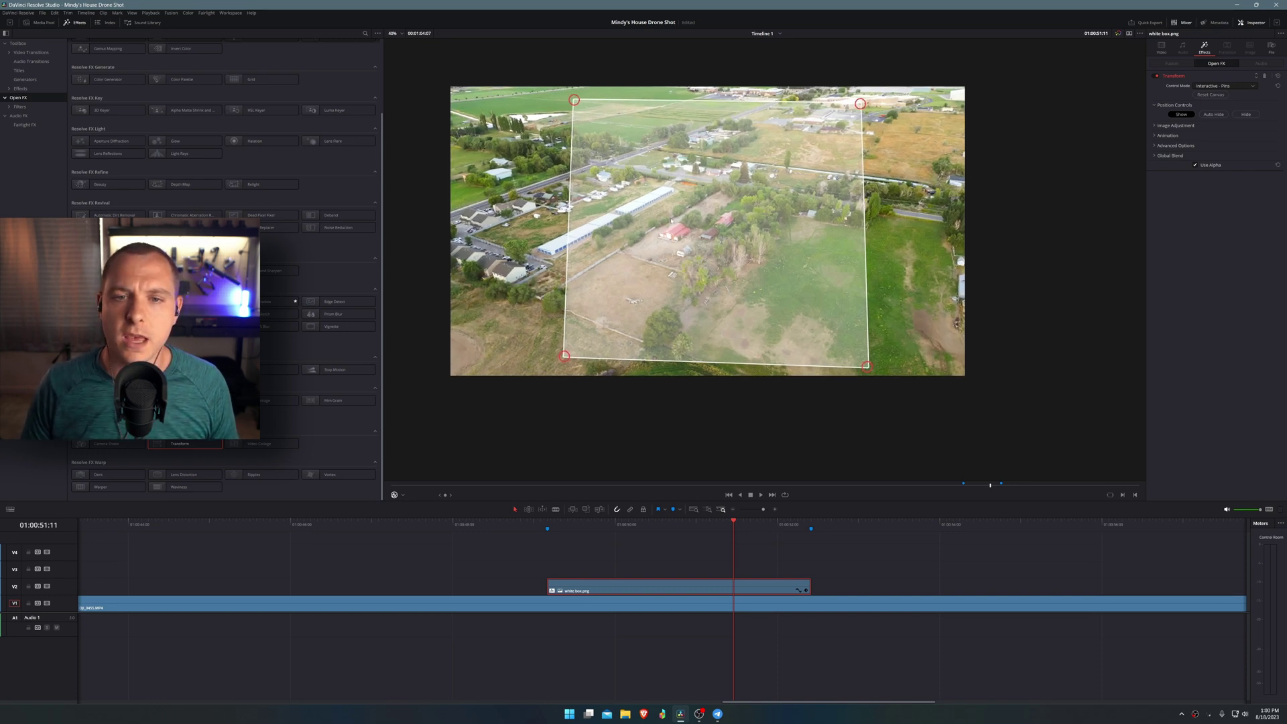
# - At the 01:00:49:04 marker, align the white box's two lower pins with the near corners of the fenced property
pyautogui.moveTo(689, 255)
pyautogui.mouseDown()
pyautogui.moveTo(692, 227)
pyautogui.moveTo(681, 241)
pyautogui.moveTo(695, 234)
pyautogui.mouseUp()
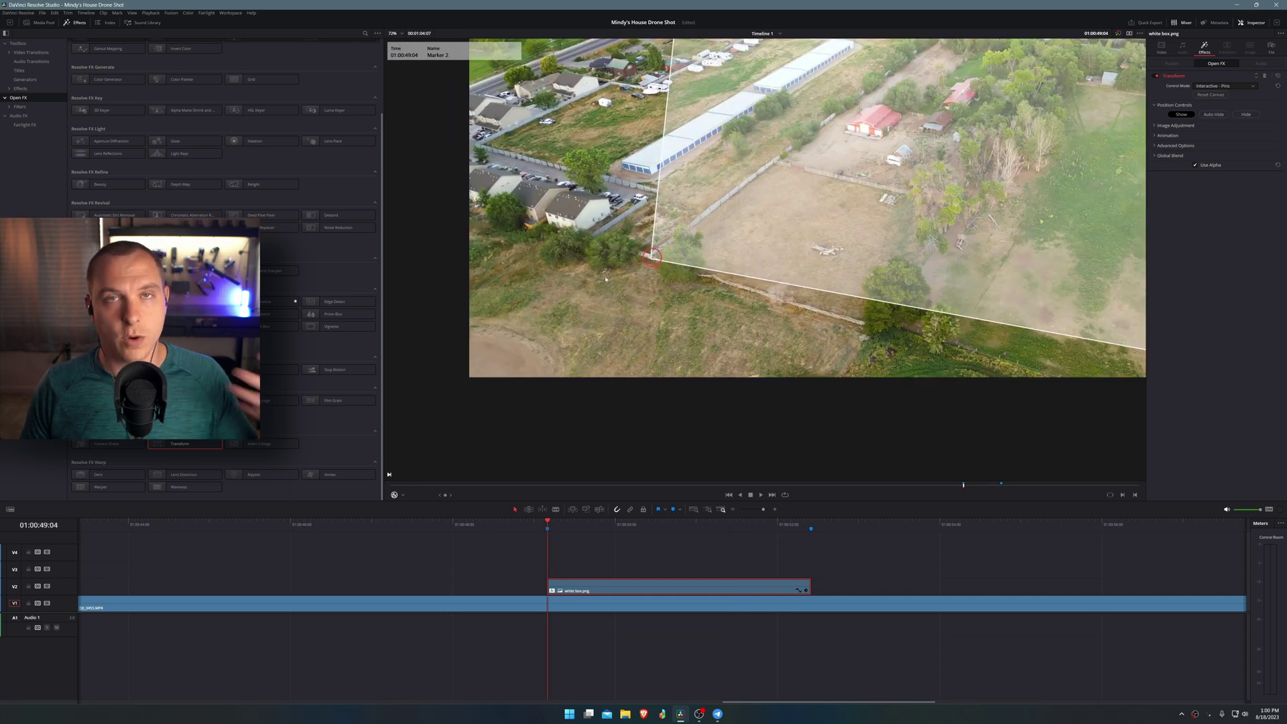
pyautogui.moveTo(568, 529)
pyautogui.mouseDown()
pyautogui.moveTo(551, 540)
pyautogui.moveTo(589, 536)
pyautogui.moveTo(544, 544)
pyautogui.mouseUp()
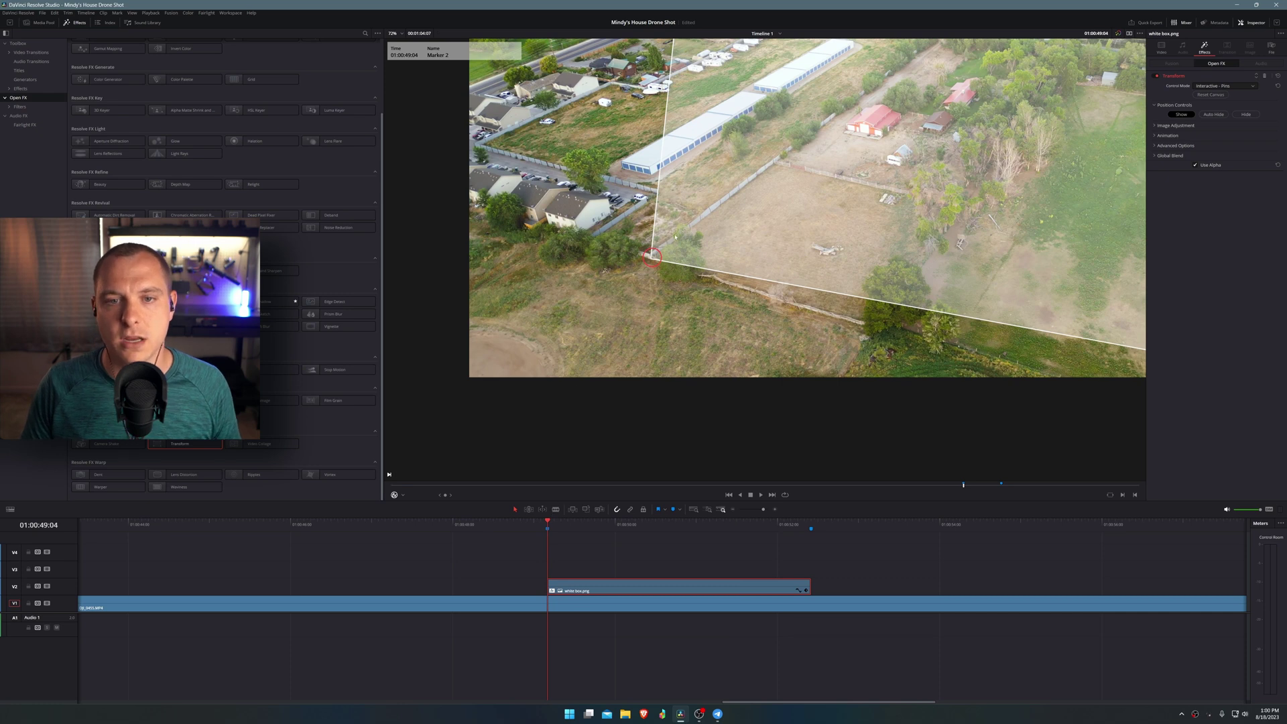
pyautogui.scroll(-5, 675, 235)
pyautogui.scroll(4, 705, 228)
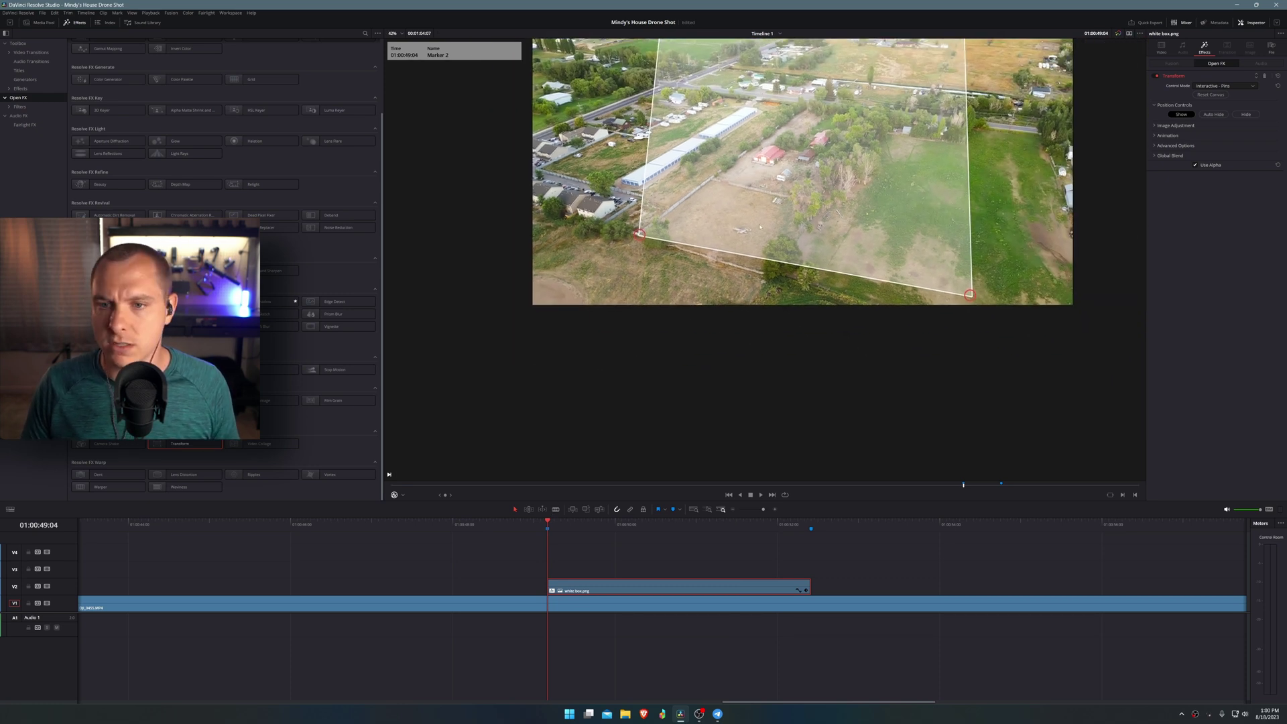
pyautogui.scroll(1, 791, 267)
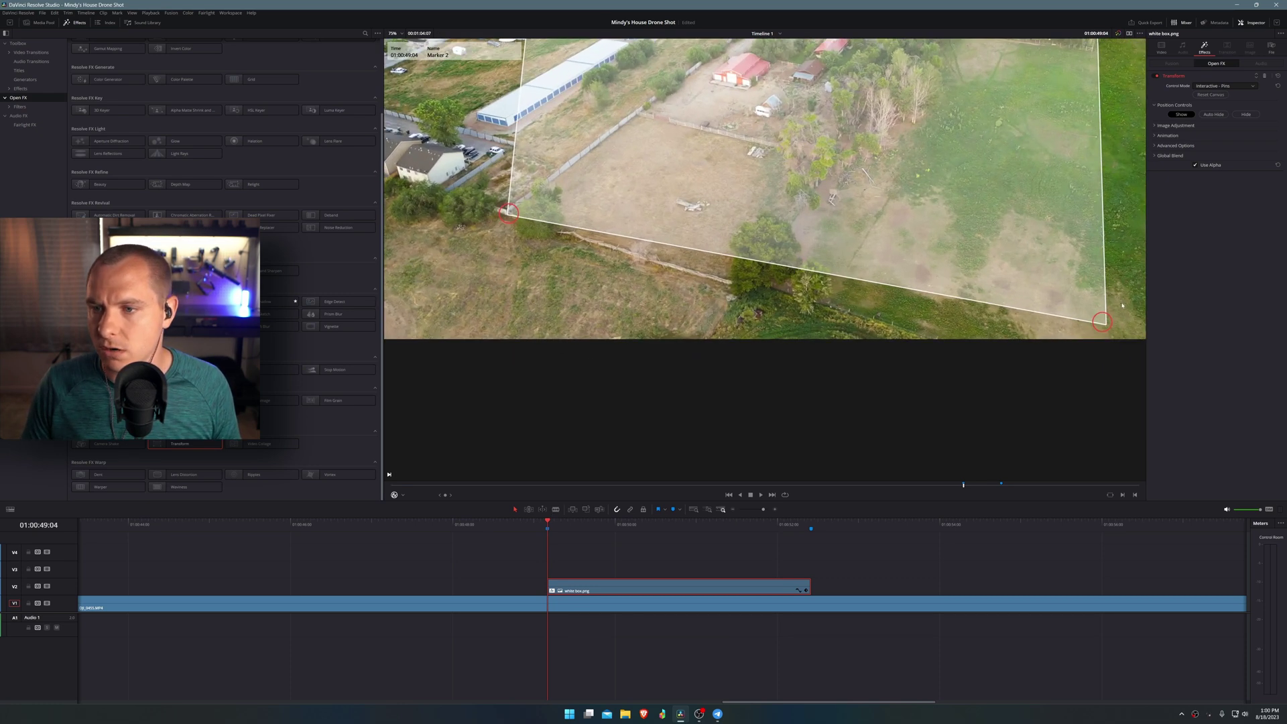
pyautogui.moveTo(1098, 319); pyautogui.dragTo(764, 273)
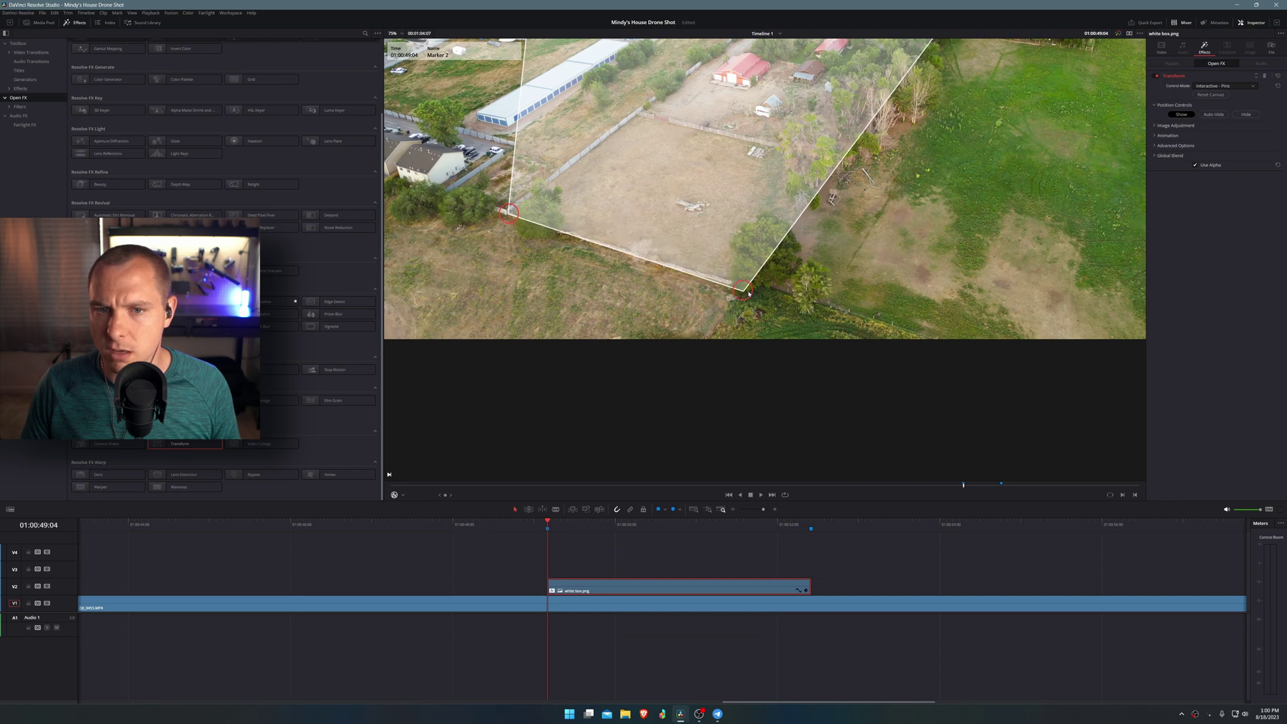
pyautogui.scroll(5, 751, 293)
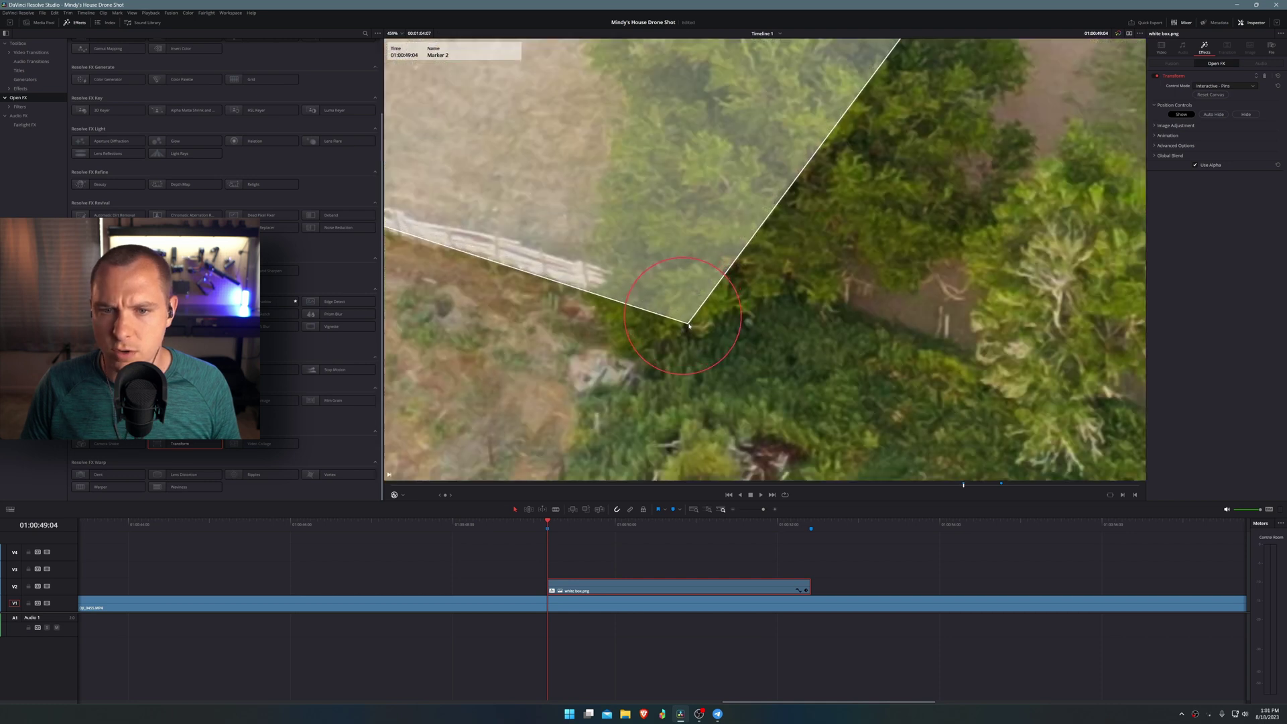
pyautogui.scroll(-8, 671, 333)
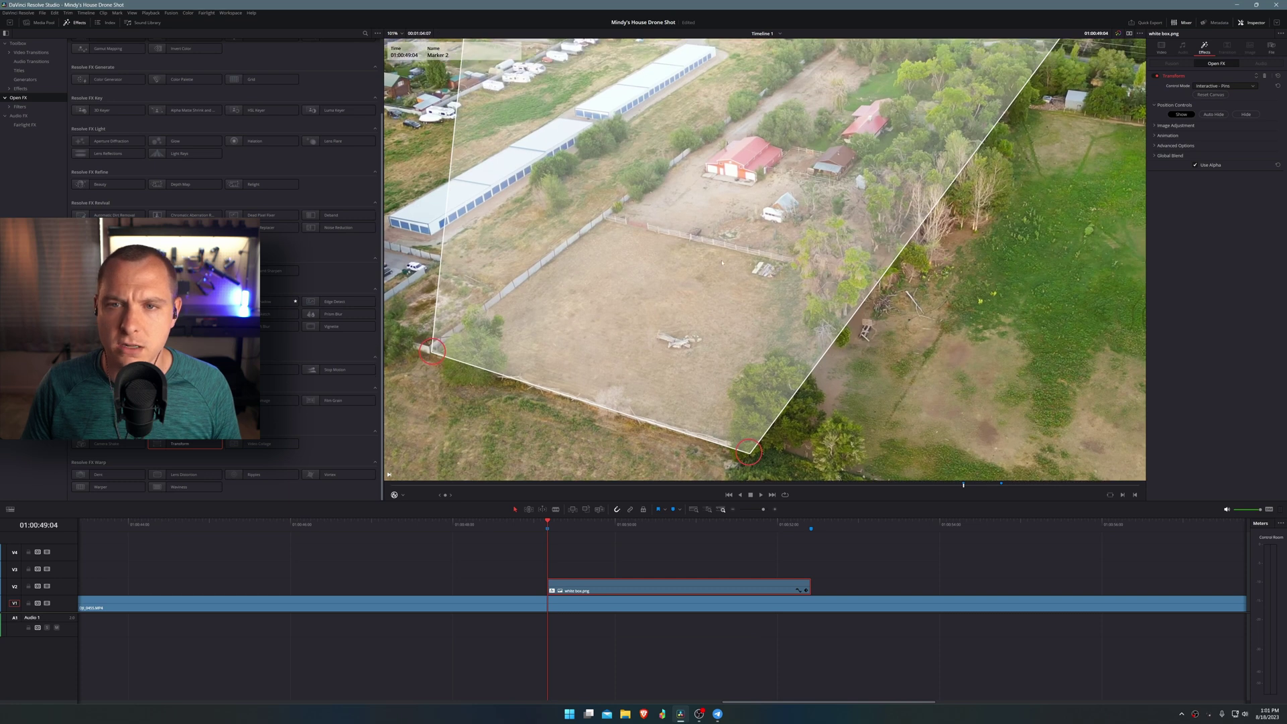
pyautogui.scroll(3, 766, 263)
pyautogui.scroll(-3, 829, 231)
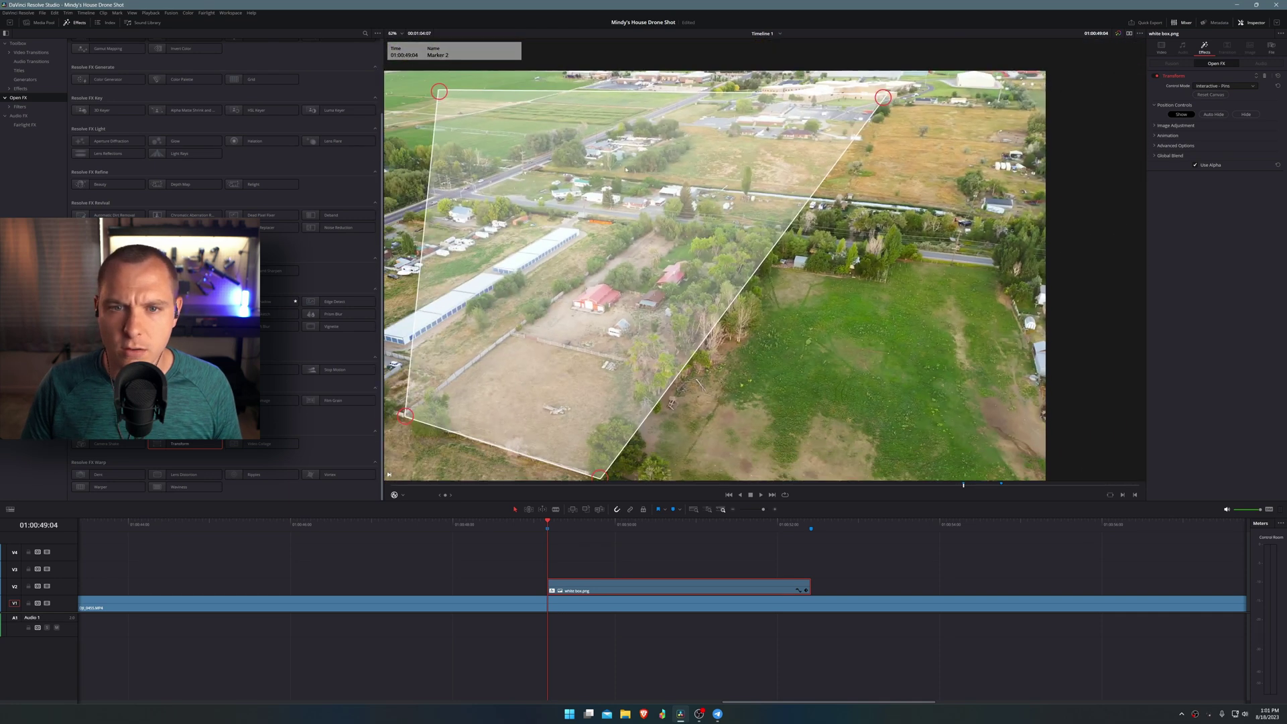
# - Move the white box's upper-left pin to the far-left corner of the property beside the road
pyautogui.scroll(5, 731, 241)
pyautogui.scroll(-2, 445, 62)
pyautogui.moveTo(469, 65); pyautogui.dragTo(772, 270)
pyautogui.scroll(4, 772, 269)
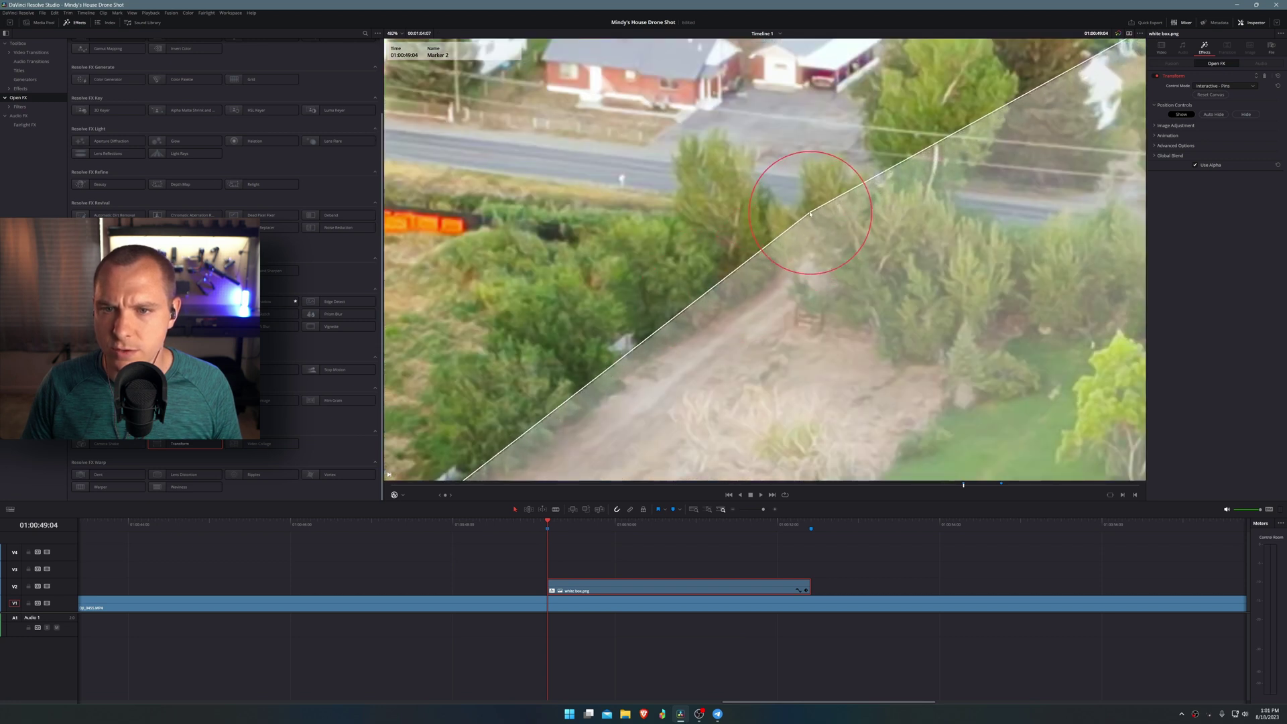
pyautogui.scroll(-5, 802, 211)
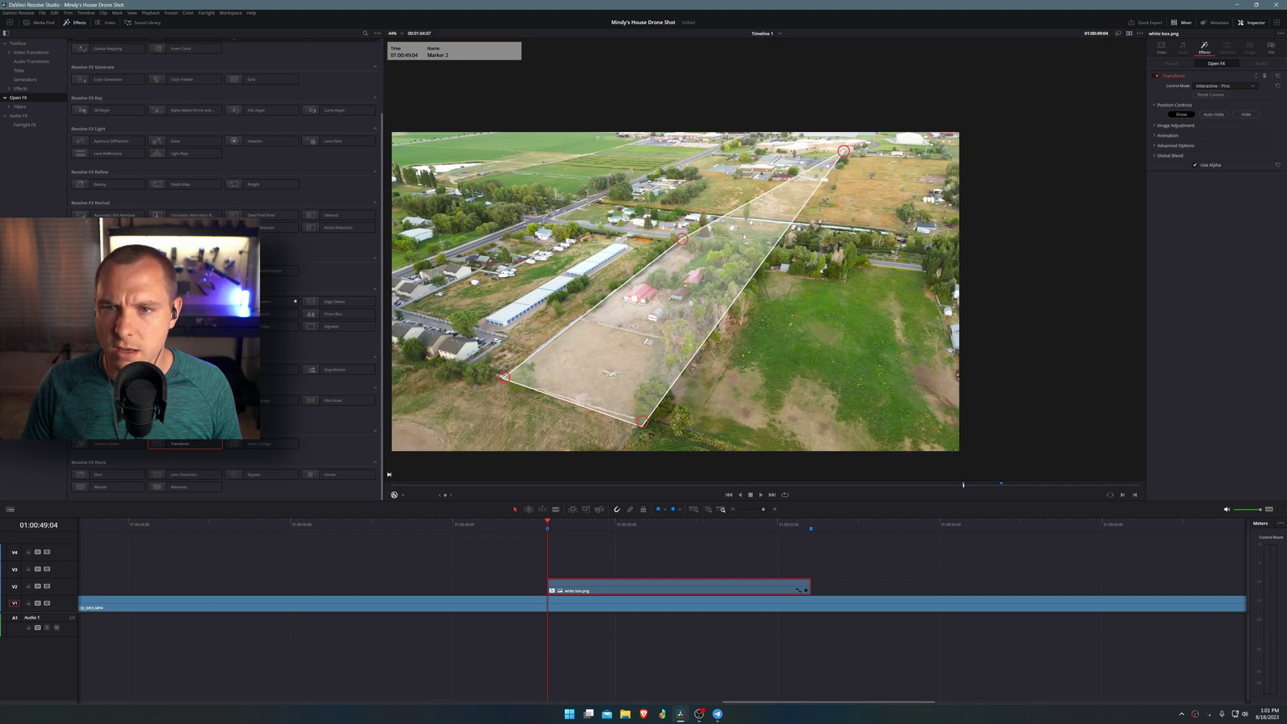
# - Move the white box's upper-right pin to the property's far-right corner beside the road
pyautogui.scroll(6, 775, 254)
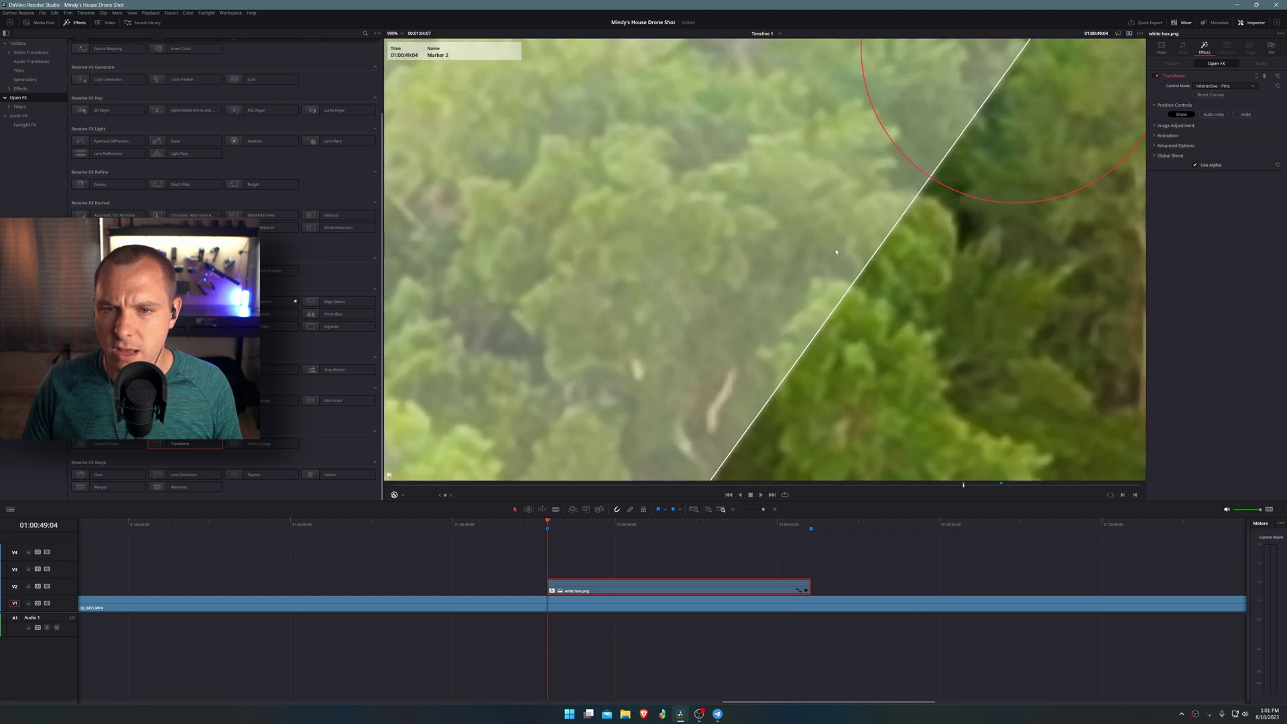
pyautogui.scroll(-5, 775, 254)
pyautogui.moveTo(807, 240); pyautogui.dragTo(871, 203)
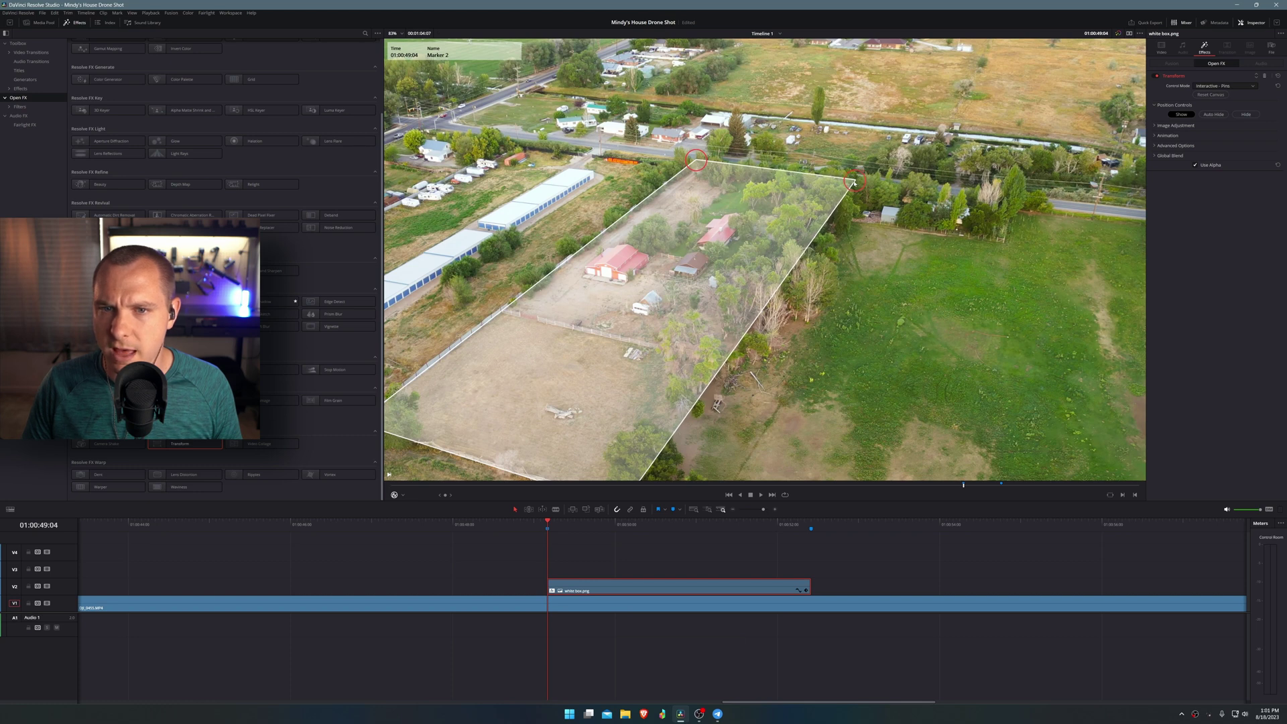
pyautogui.scroll(-2, 854, 182)
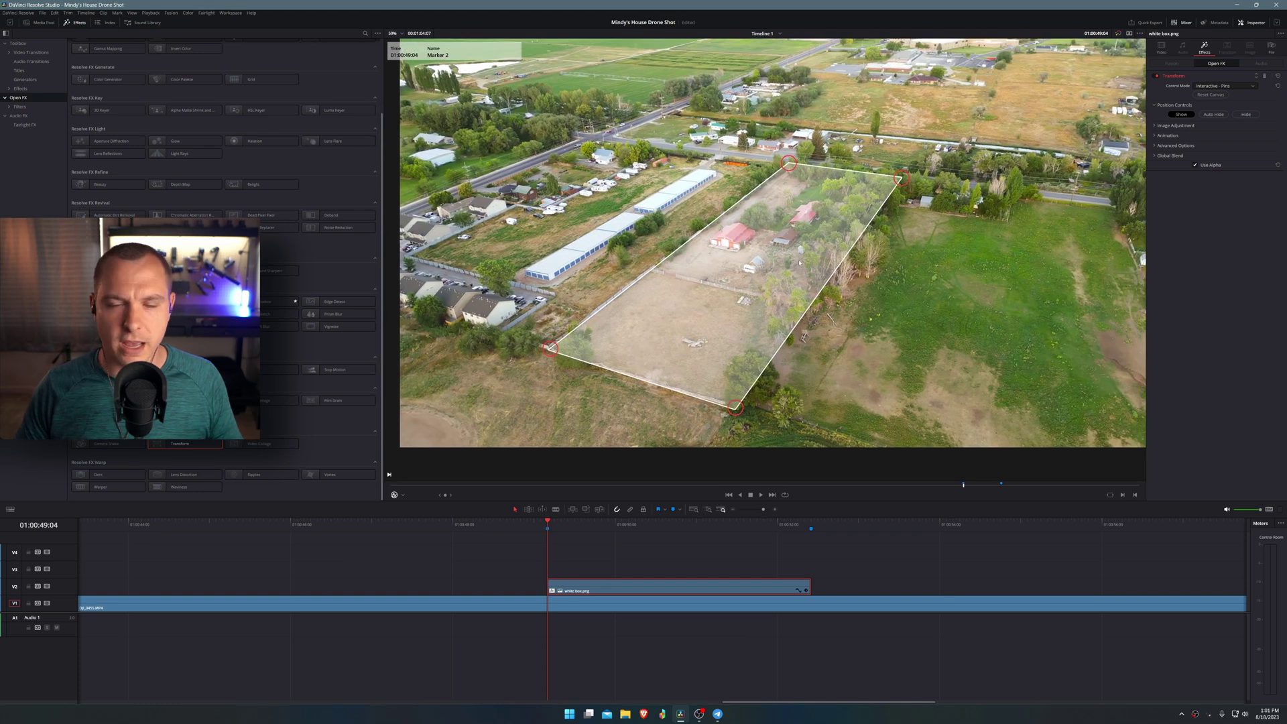
# - Turn on pin keyframes for the white box's Transform effect at the 01:00:49:04 marker
pyautogui.press('space')
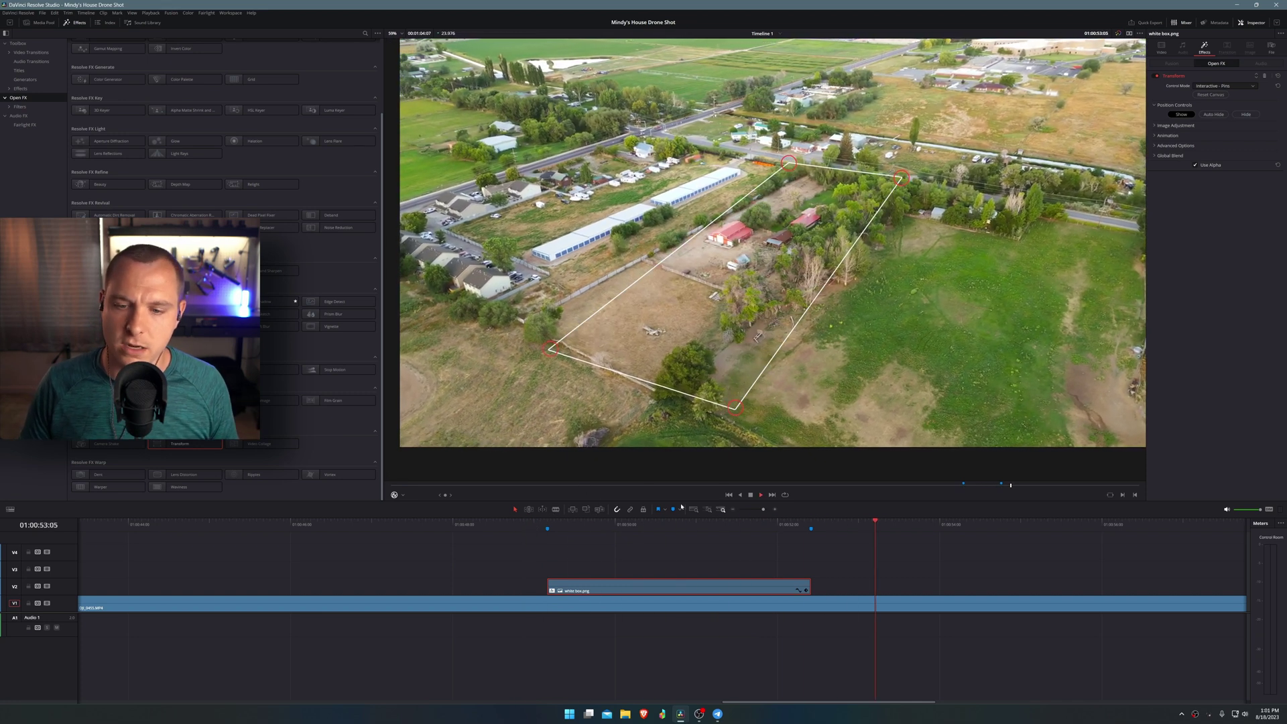
pyautogui.click(548, 526)
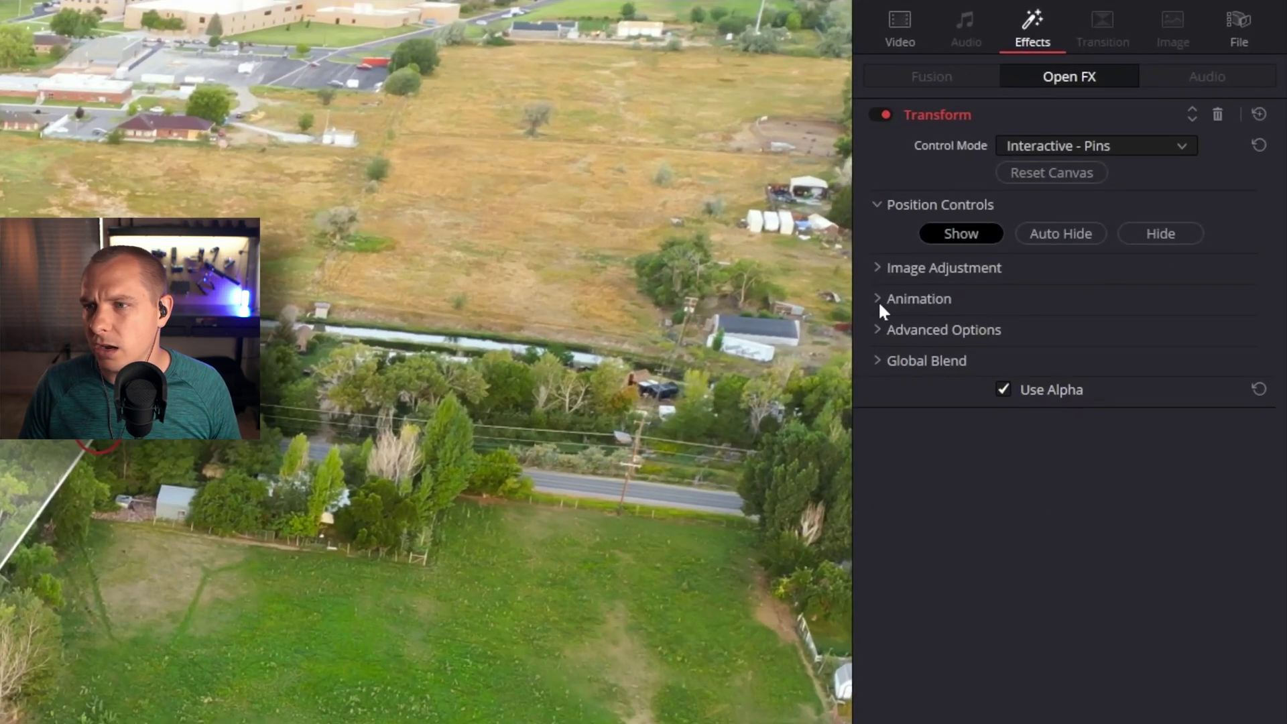
pyautogui.click(1154, 135)
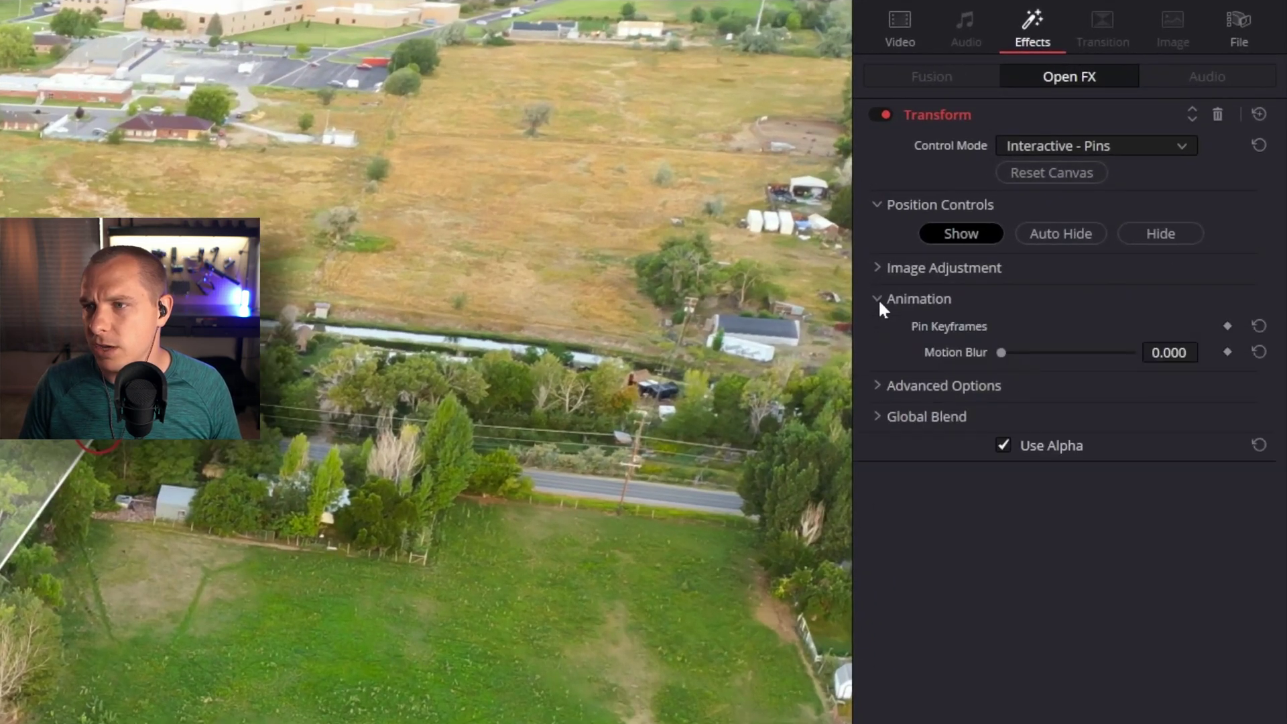
pyautogui.click(1227, 326)
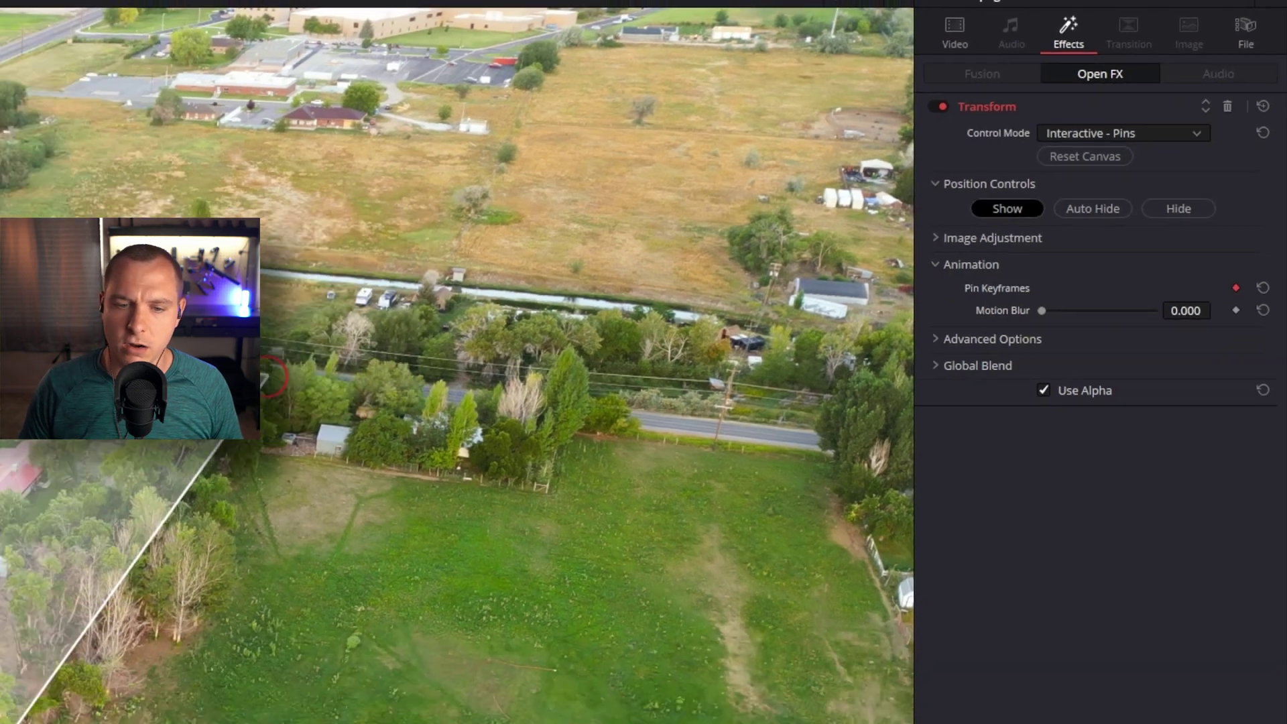
# - At the 01:00:52:10 marker, realign the white box's pins with the corners of the property
pyautogui.moveTo(548, 526); pyautogui.dragTo(809, 526)
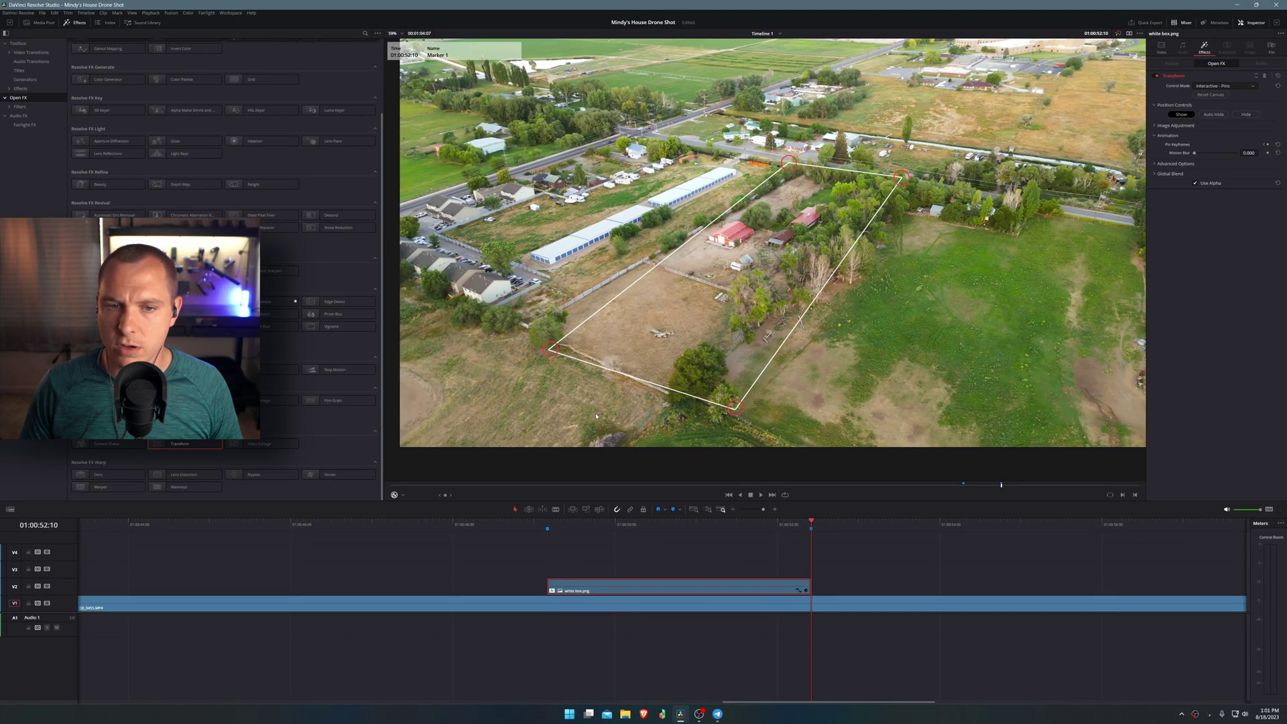
pyautogui.scroll(6, 595, 416)
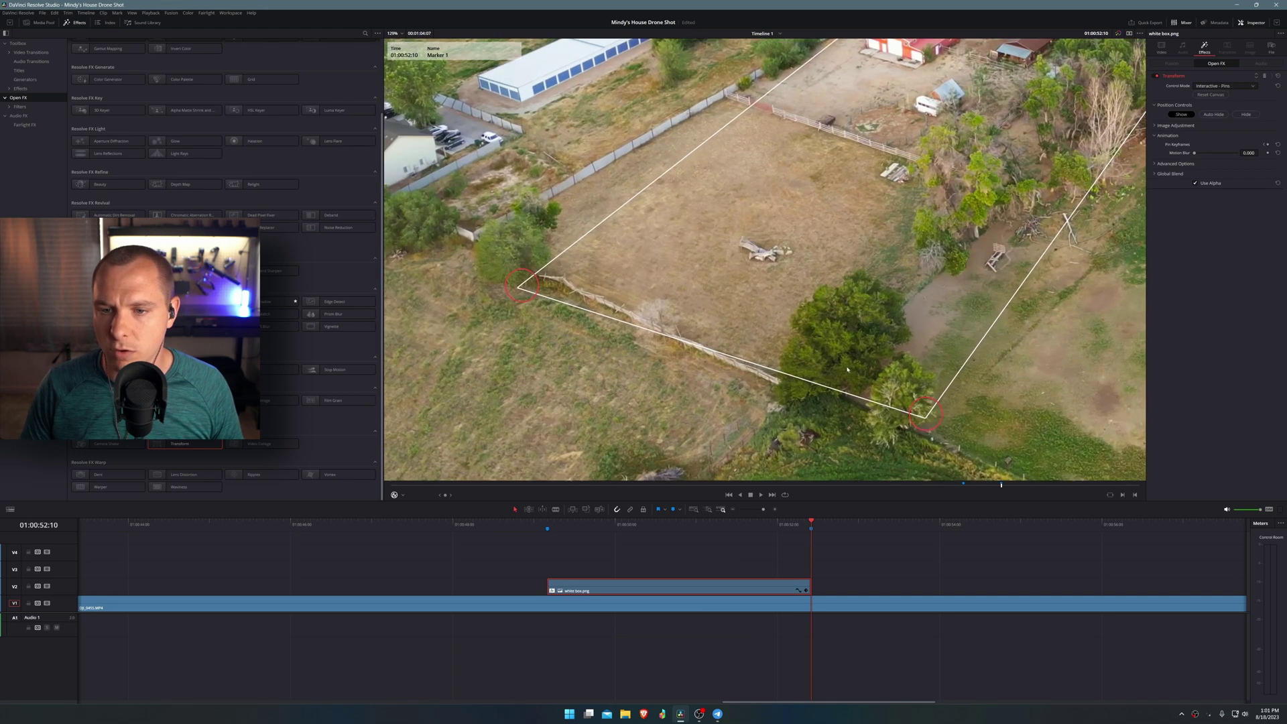
pyautogui.moveTo(847, 370); pyautogui.dragTo(818, 299)
pyautogui.scroll(6, 798, 287)
pyautogui.moveTo(660, 268); pyautogui.dragTo(1102, 381)
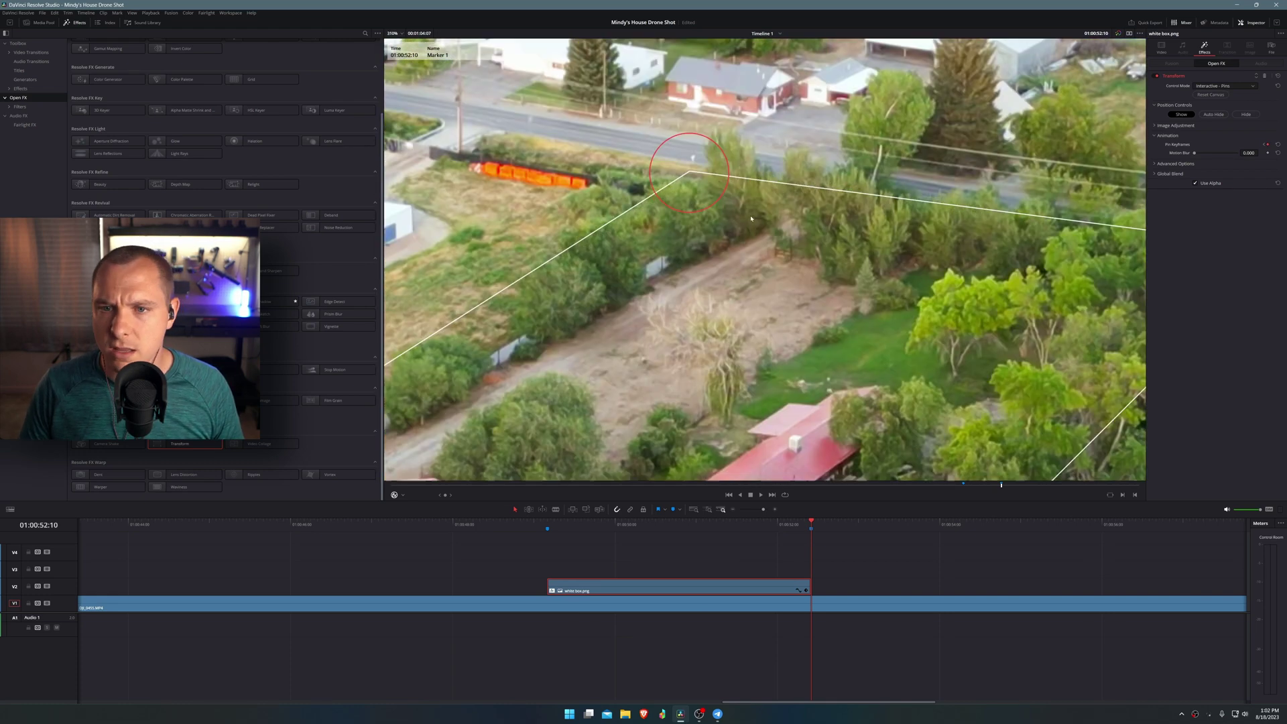
pyautogui.scroll(-12, 751, 218)
pyautogui.scroll(5, 569, 436)
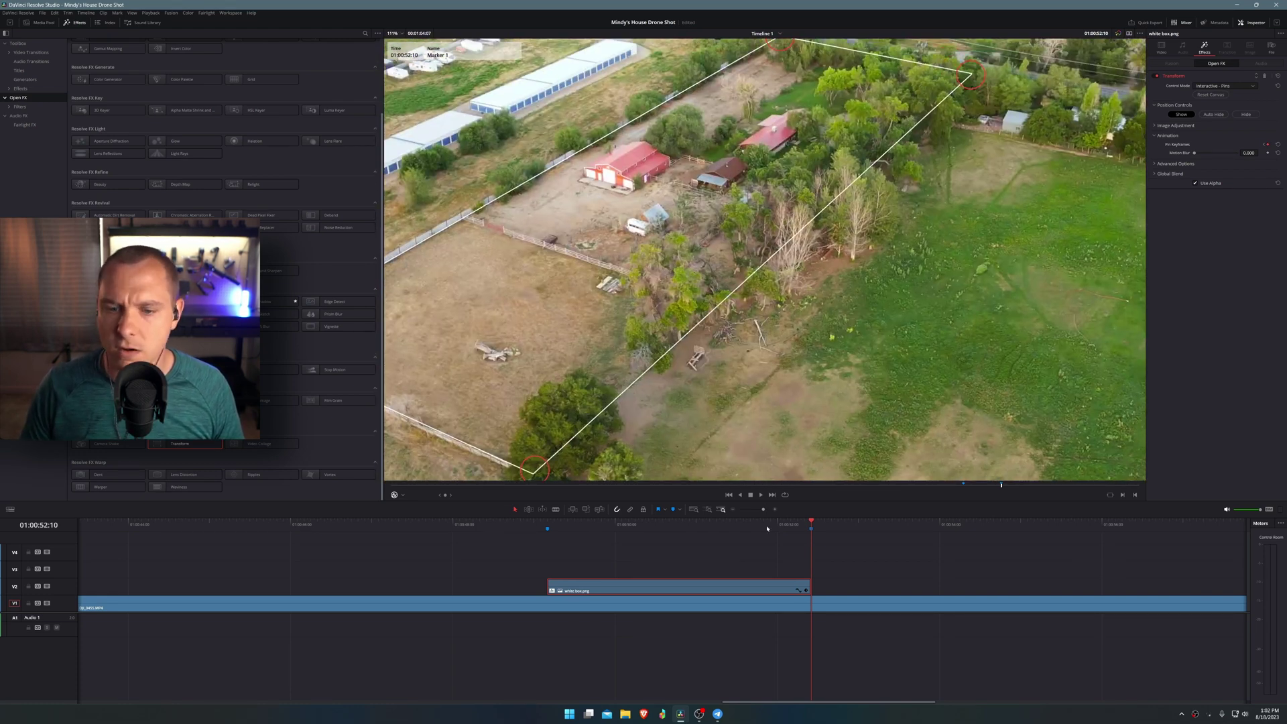
# - Scrub and play the shot between the two markers to check how the white box follows the property
pyautogui.moveTo(768, 528); pyautogui.dragTo(558, 540)
pyautogui.scroll(-11, 836, 279)
pyautogui.scroll(1, 797, 237)
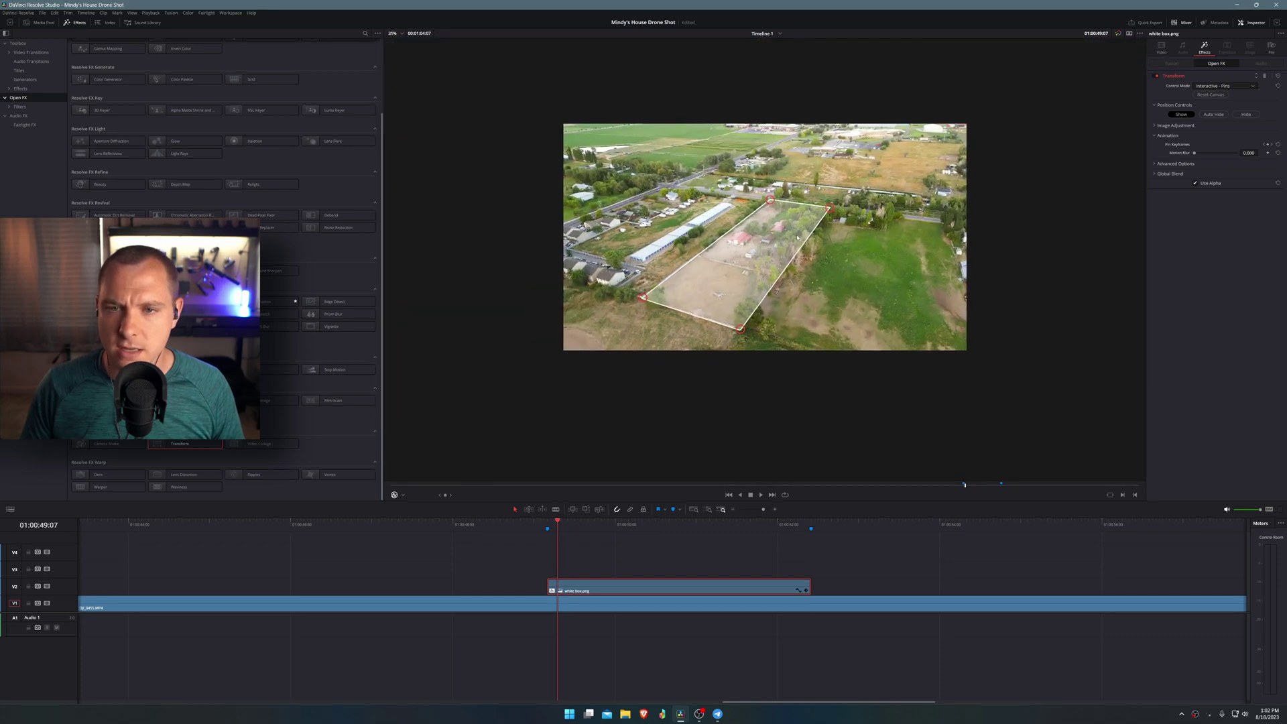
pyautogui.scroll(3, 797, 236)
pyautogui.press('space')
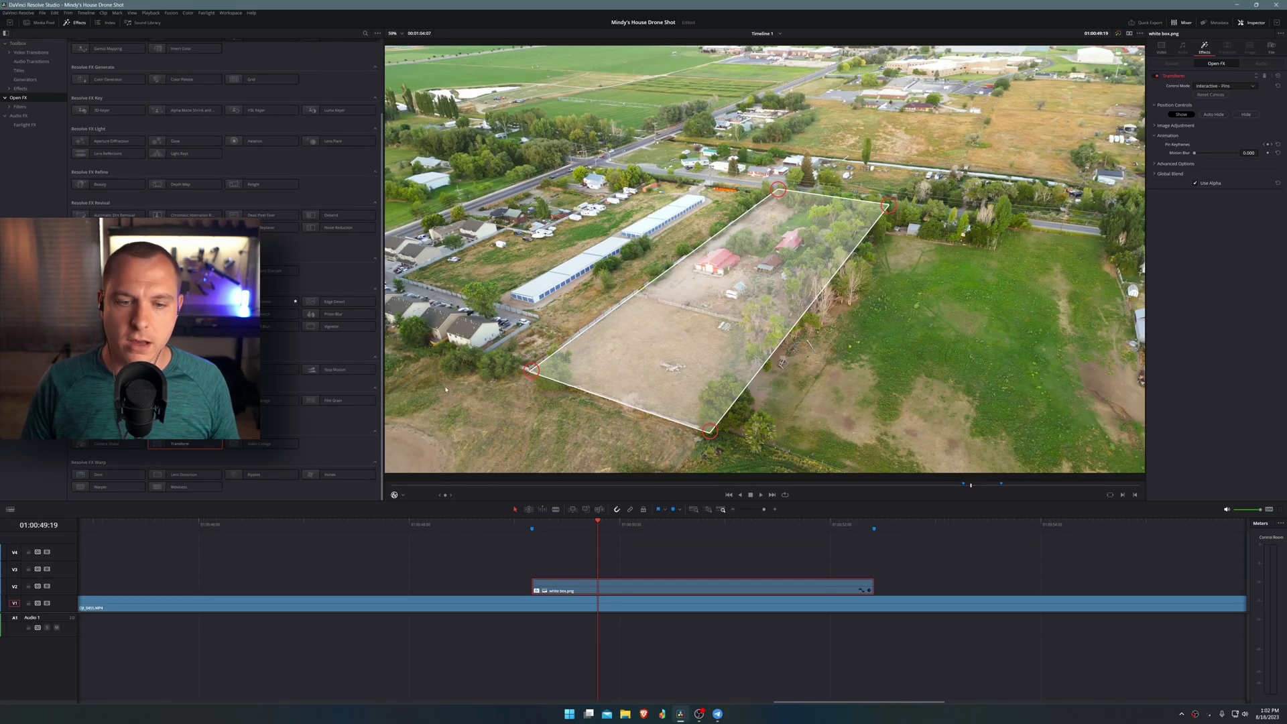
pyautogui.moveTo(573, 522); pyautogui.dragTo(477, 526)
pyautogui.press('space')
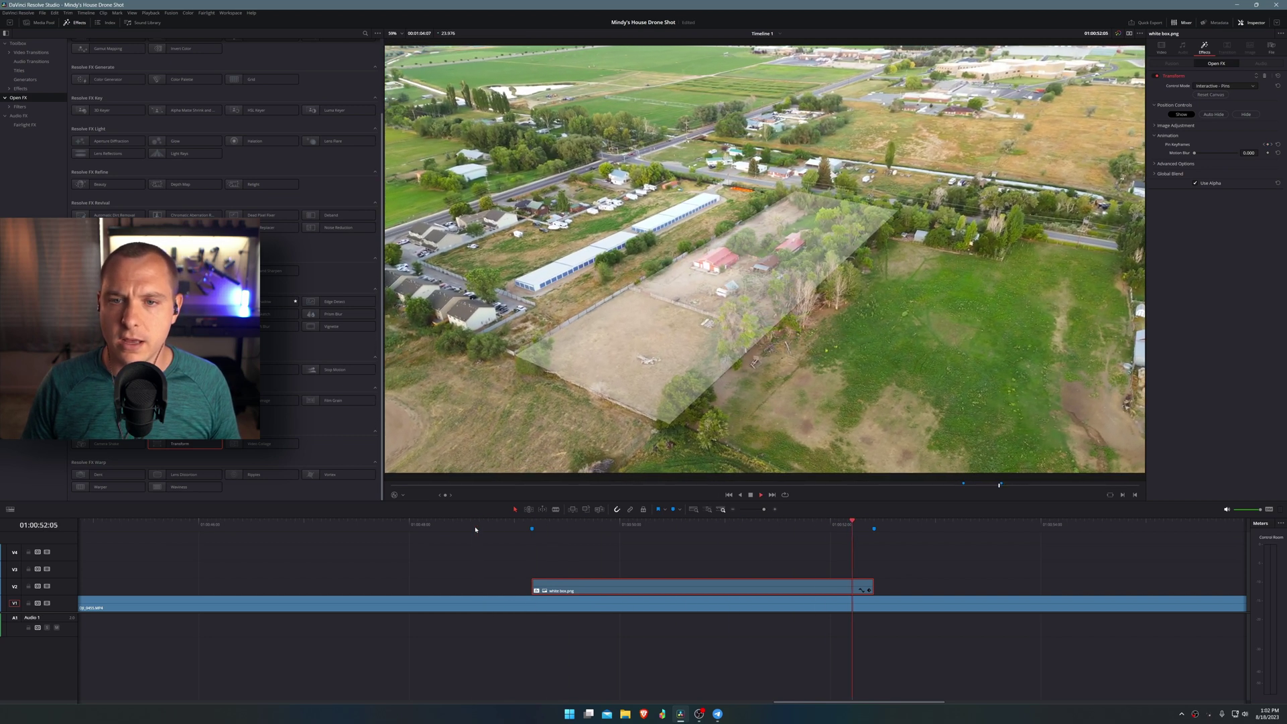
pyautogui.press('space')
pyautogui.hscroll(-1, 497, 577)
pyautogui.scroll(-2, 507, 573)
pyautogui.scroll(1, 587, 562)
pyautogui.click(595, 560)
pyautogui.moveTo(846, 526); pyautogui.dragTo(809, 549)
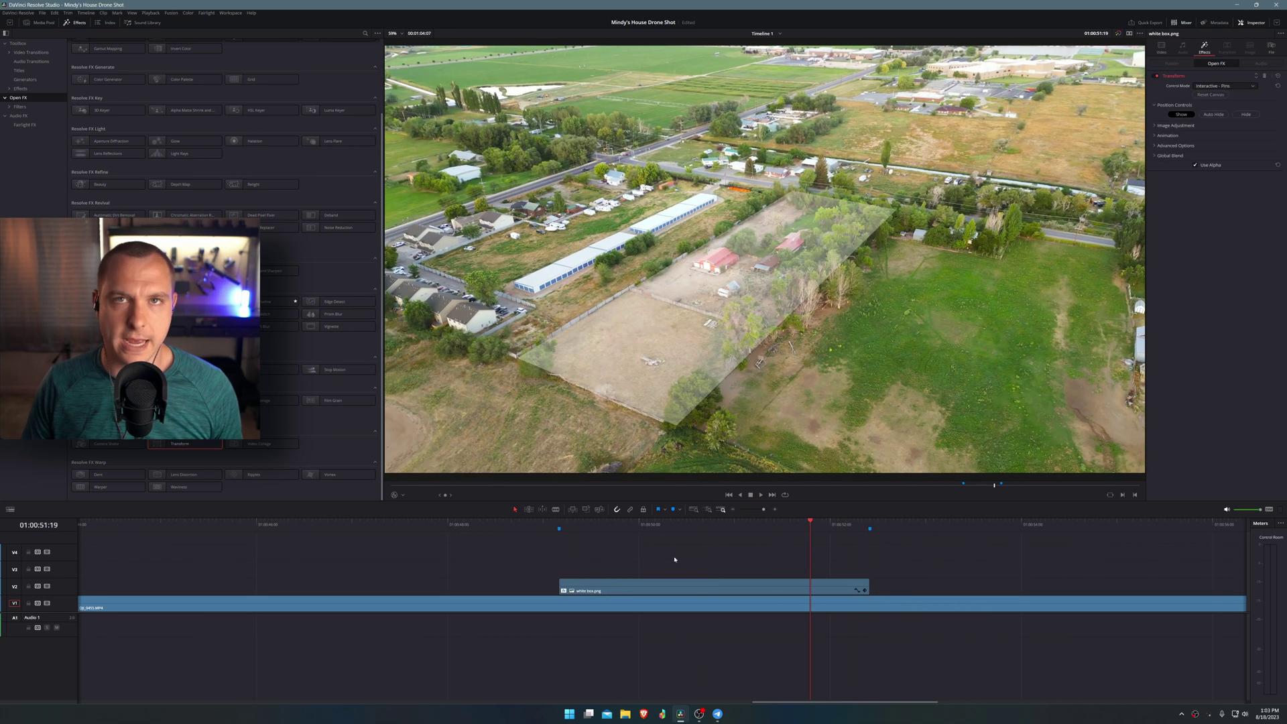
# - Add a Text+ title on track V3 directly above the white box clip, spanning the same two markers
pyautogui.scroll(-8, 674, 559)
pyautogui.scroll(5, 392, 598)
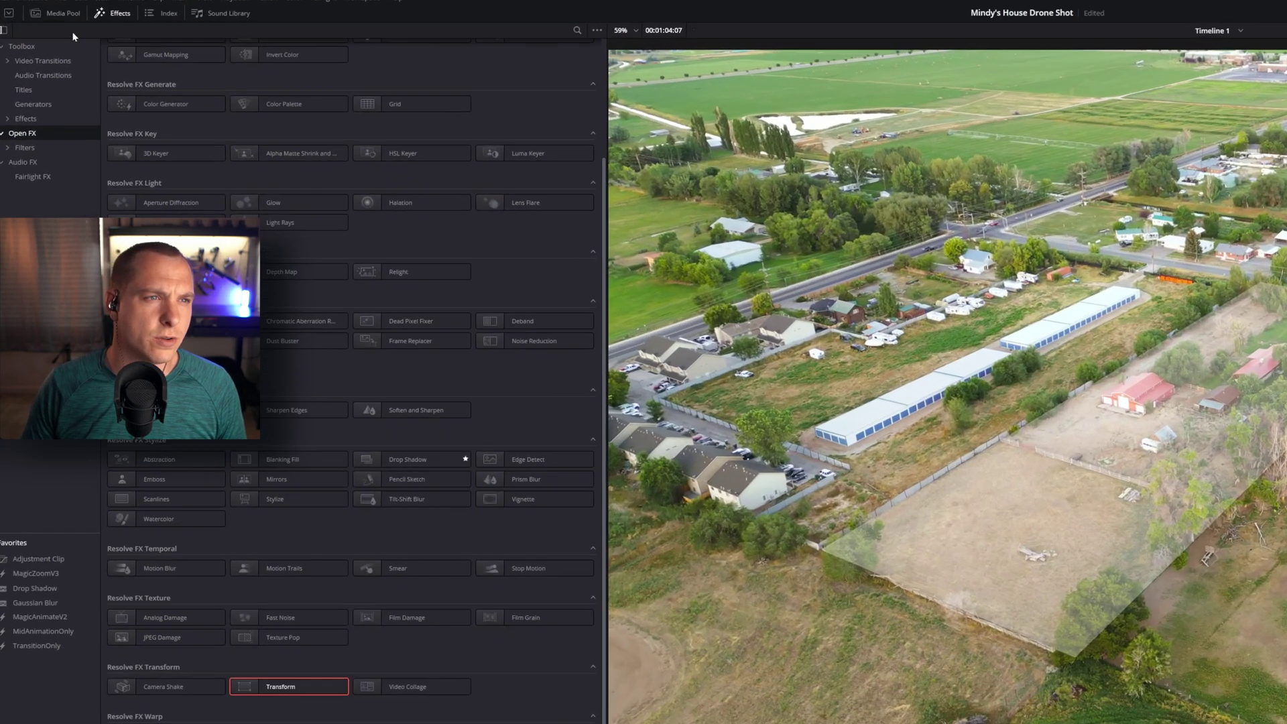
pyautogui.click(31, 69)
pyautogui.moveTo(313, 95); pyautogui.dragTo(434, 570)
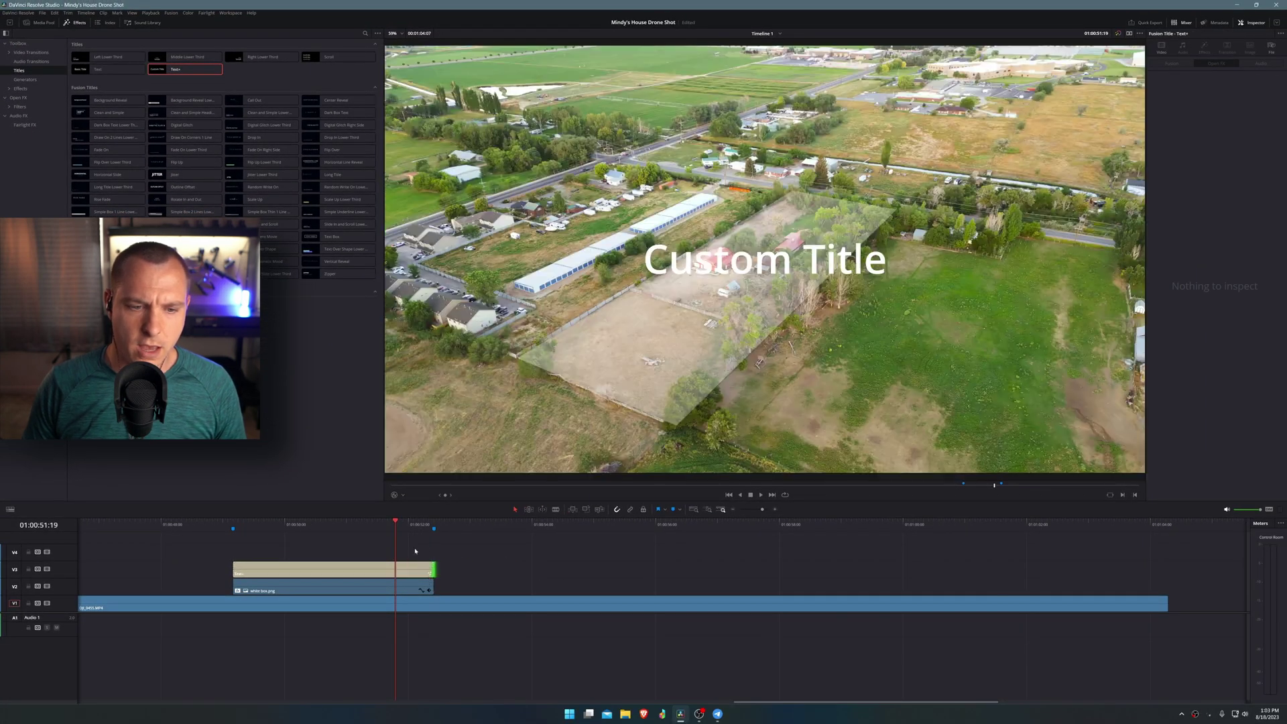
# - Enlarge the Text+ title to a size of about 0.28 and change its text to Subscribe
pyautogui.scroll(2, 456, 537)
pyautogui.click(455, 538)
pyautogui.click(455, 569)
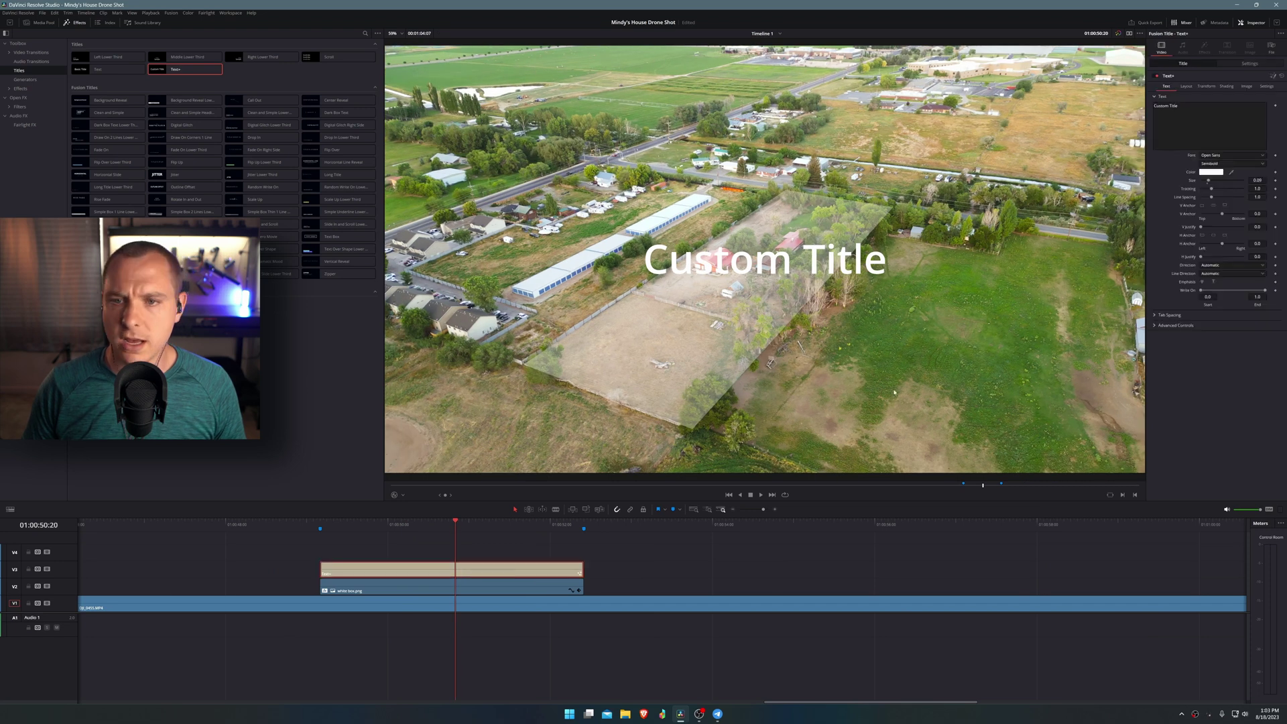
pyautogui.moveTo(1257, 180); pyautogui.dragTo(1286, 179)
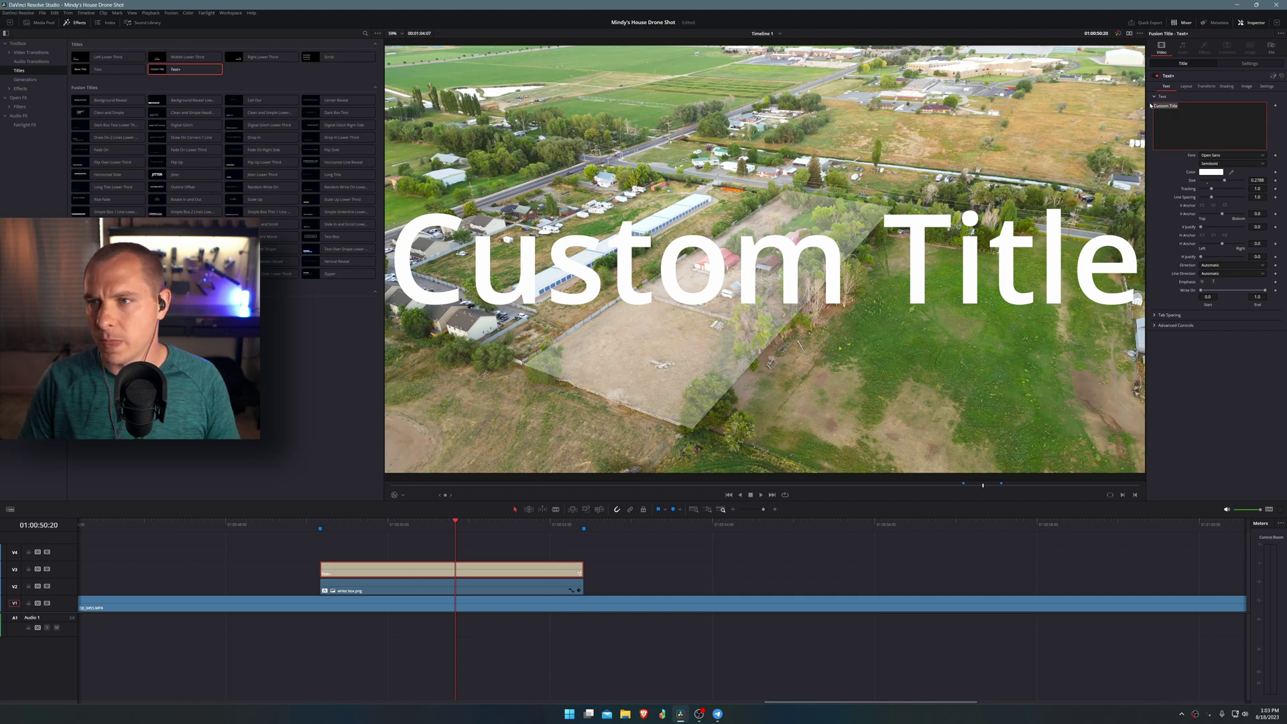
pyautogui.write('Subsc')
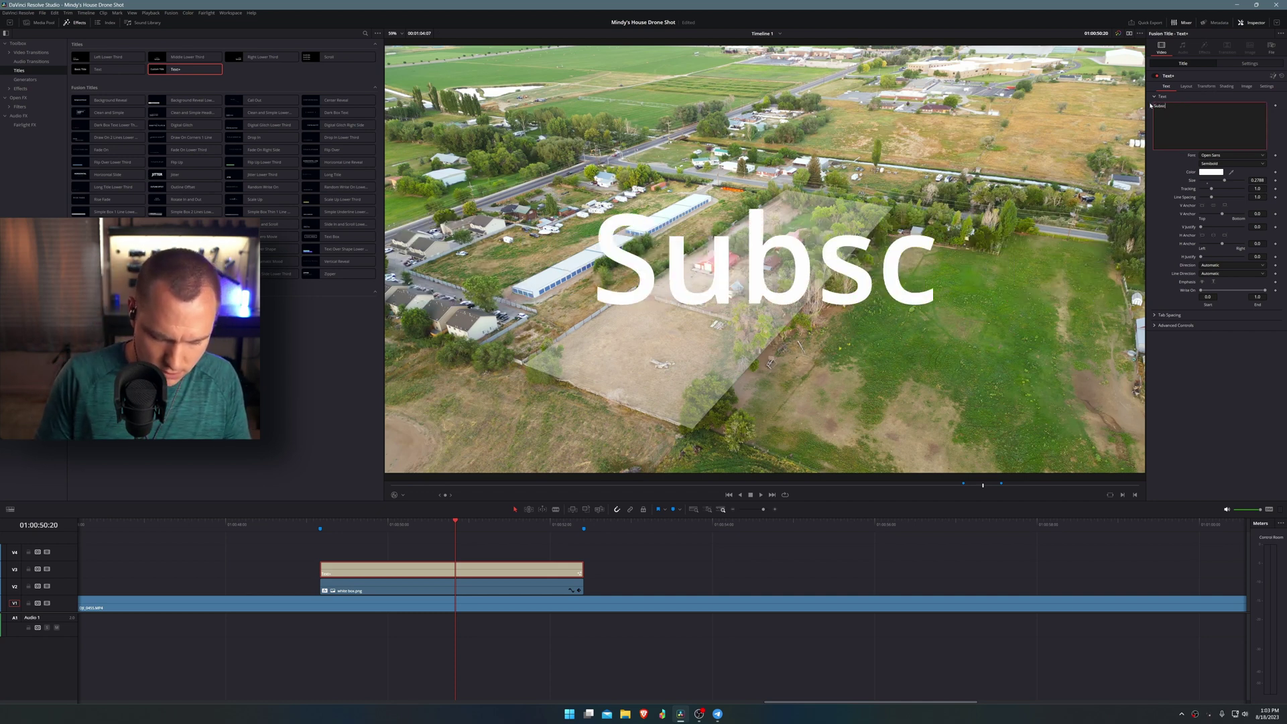
pyautogui.write('ribe')
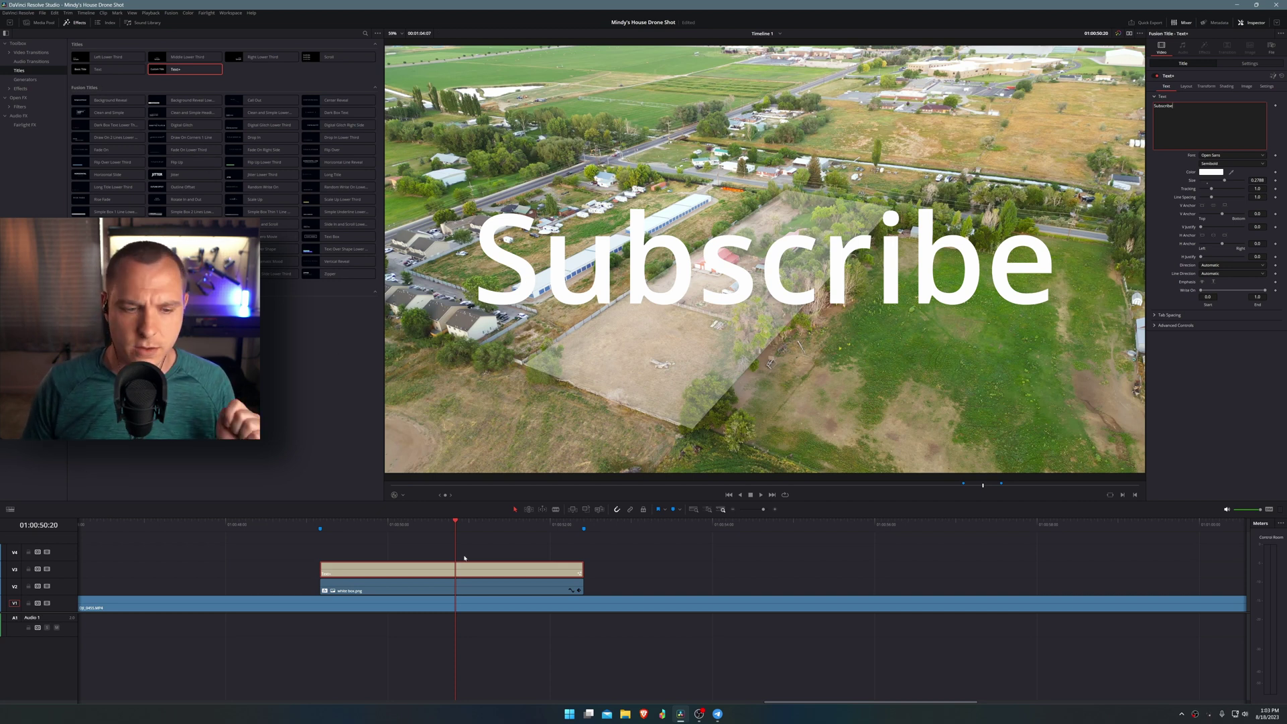
# - Apply the Transform effect to the Subscribe title and set its control mode to Interactive - Pins
pyautogui.click(418, 591)
pyautogui.click(431, 568)
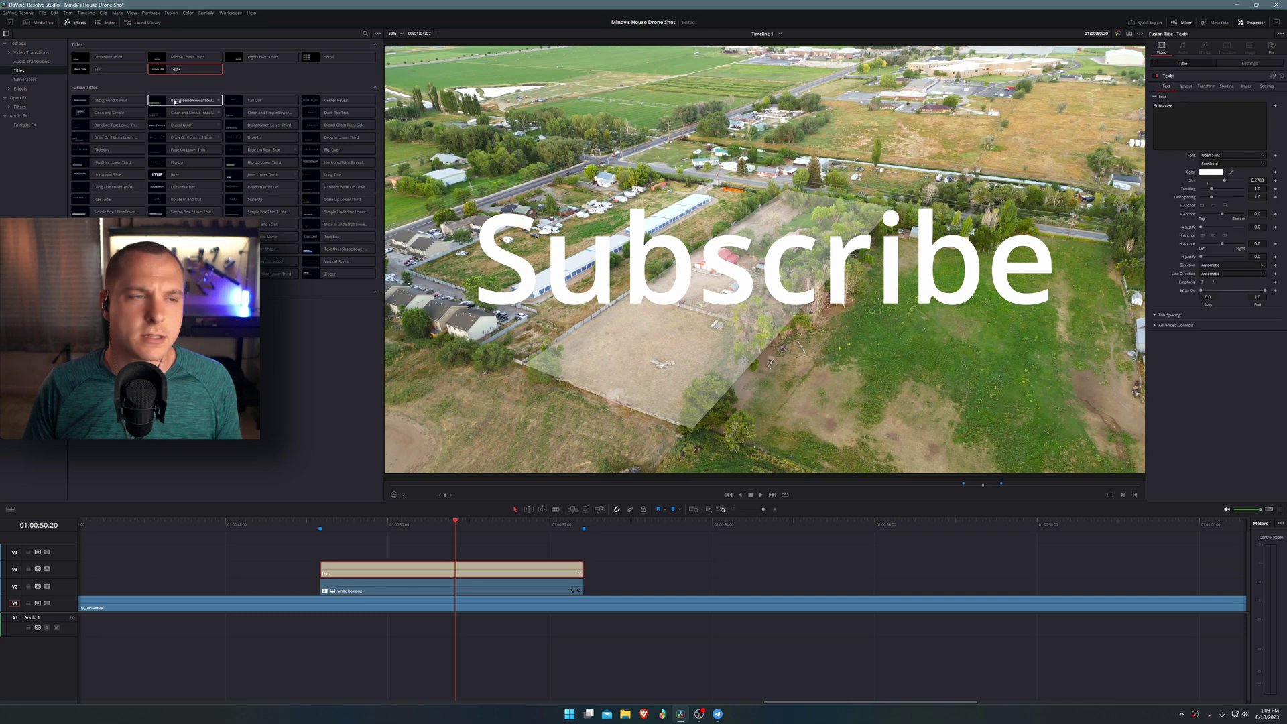
pyautogui.click(25, 98)
pyautogui.scroll(-2, 227, 187)
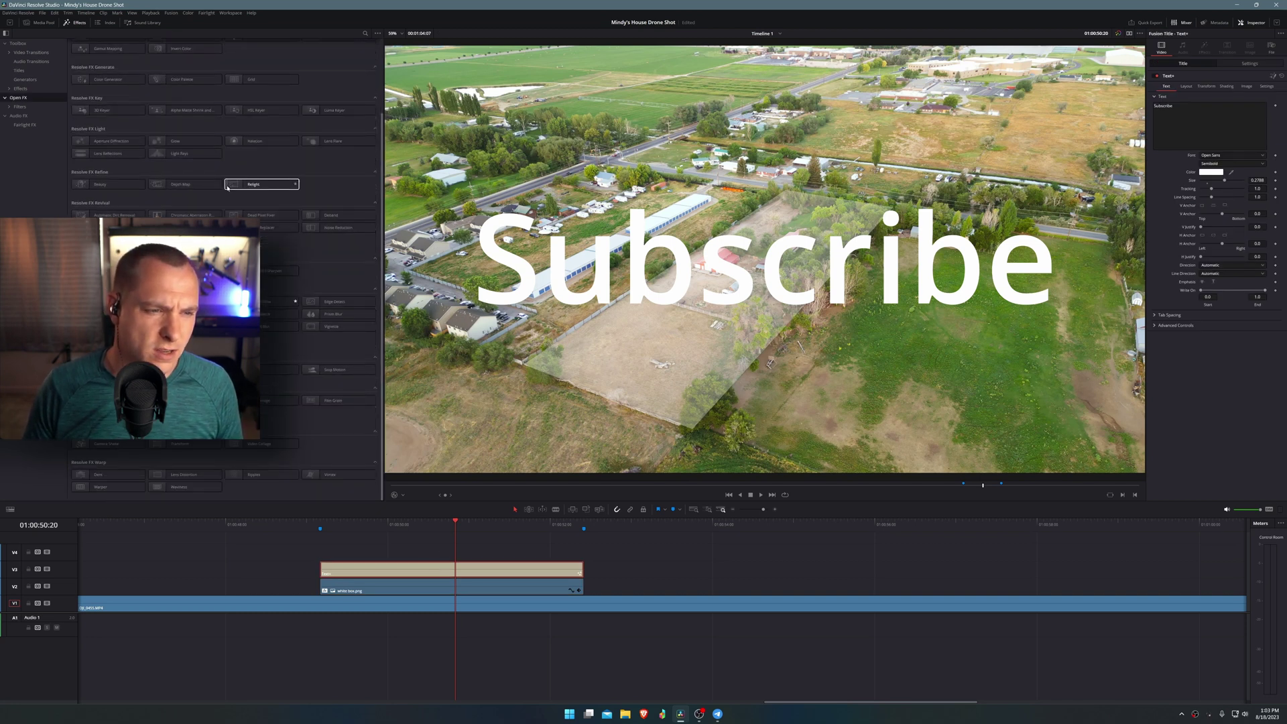
pyautogui.moveTo(439, 562); pyautogui.dragTo(438, 563)
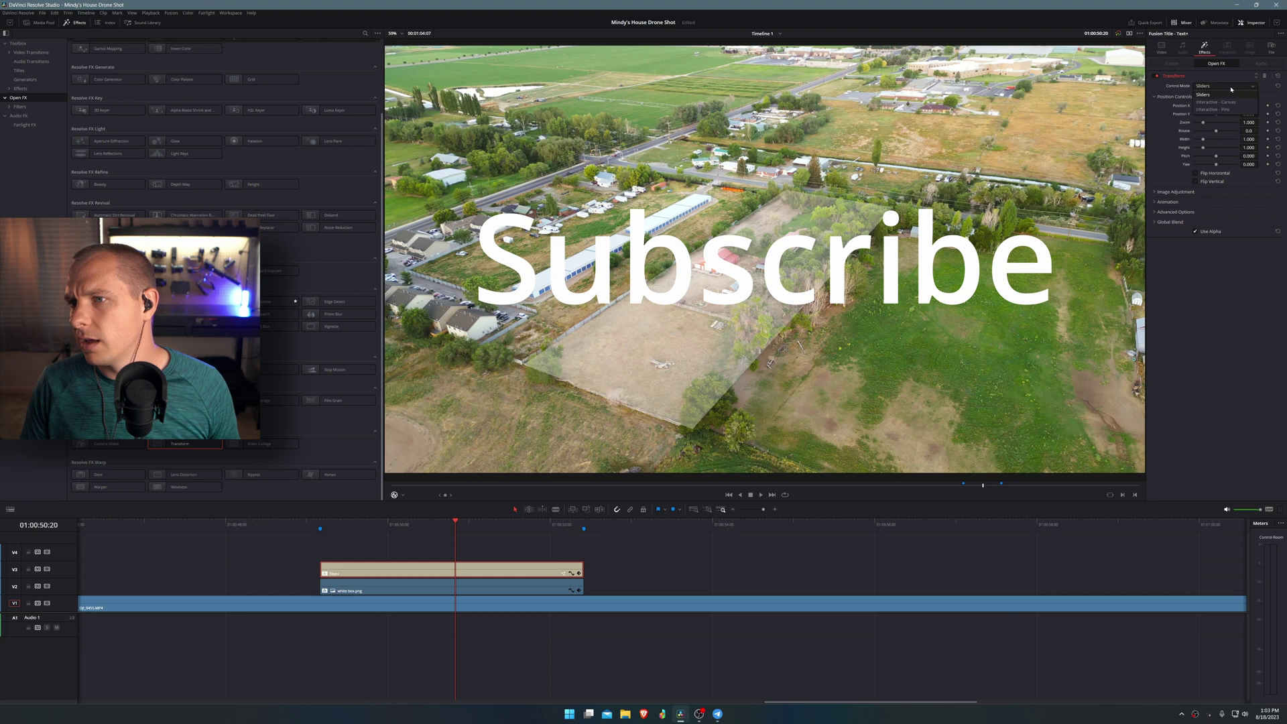
pyautogui.click(1214, 109)
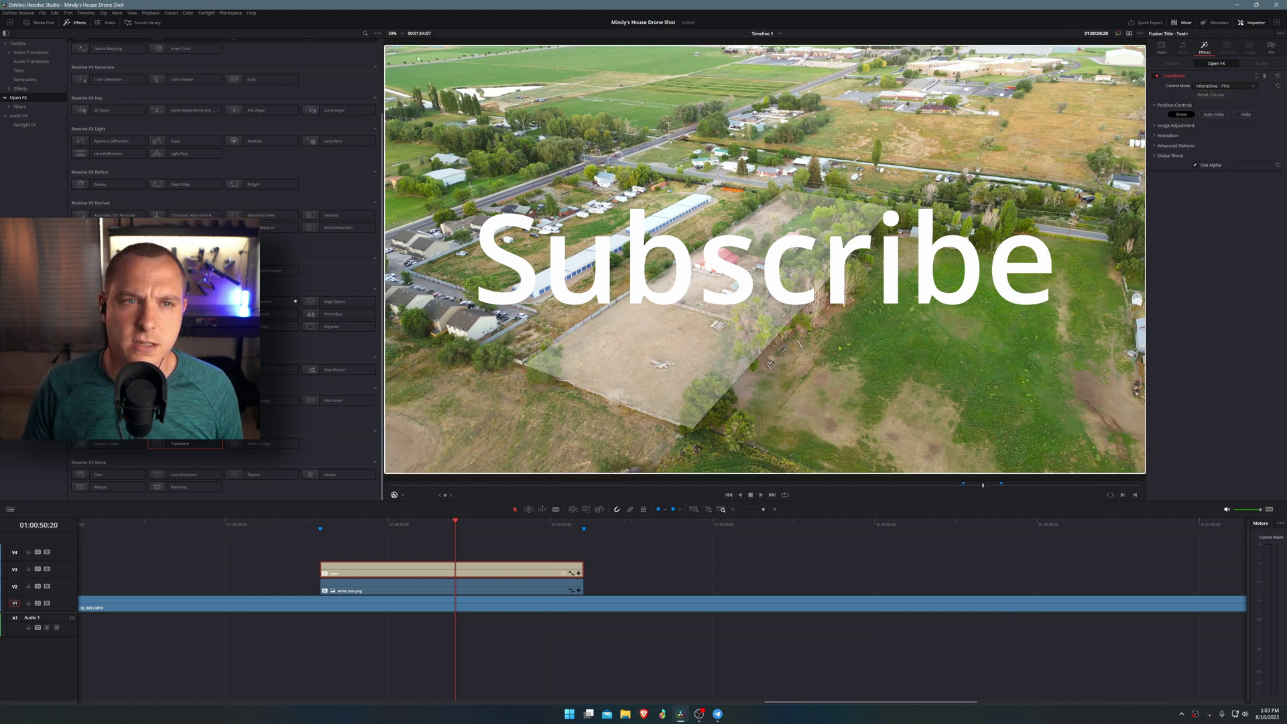
# - Place four transform pins on the title, one just inside each corner of the video frame
pyautogui.moveTo(388, 47); pyautogui.dragTo(390, 50)
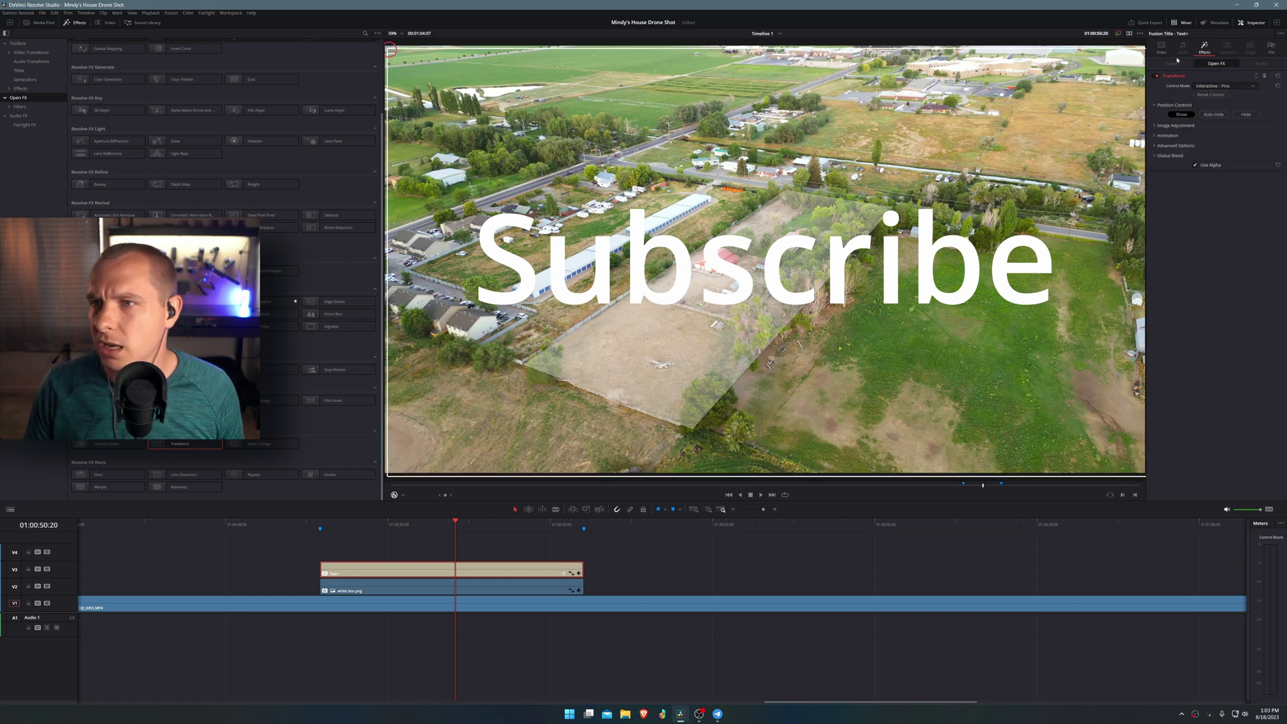
pyautogui.scroll(-3, 1072, 108)
pyautogui.click(1045, 105)
pyautogui.click(1042, 412)
pyautogui.click(488, 406)
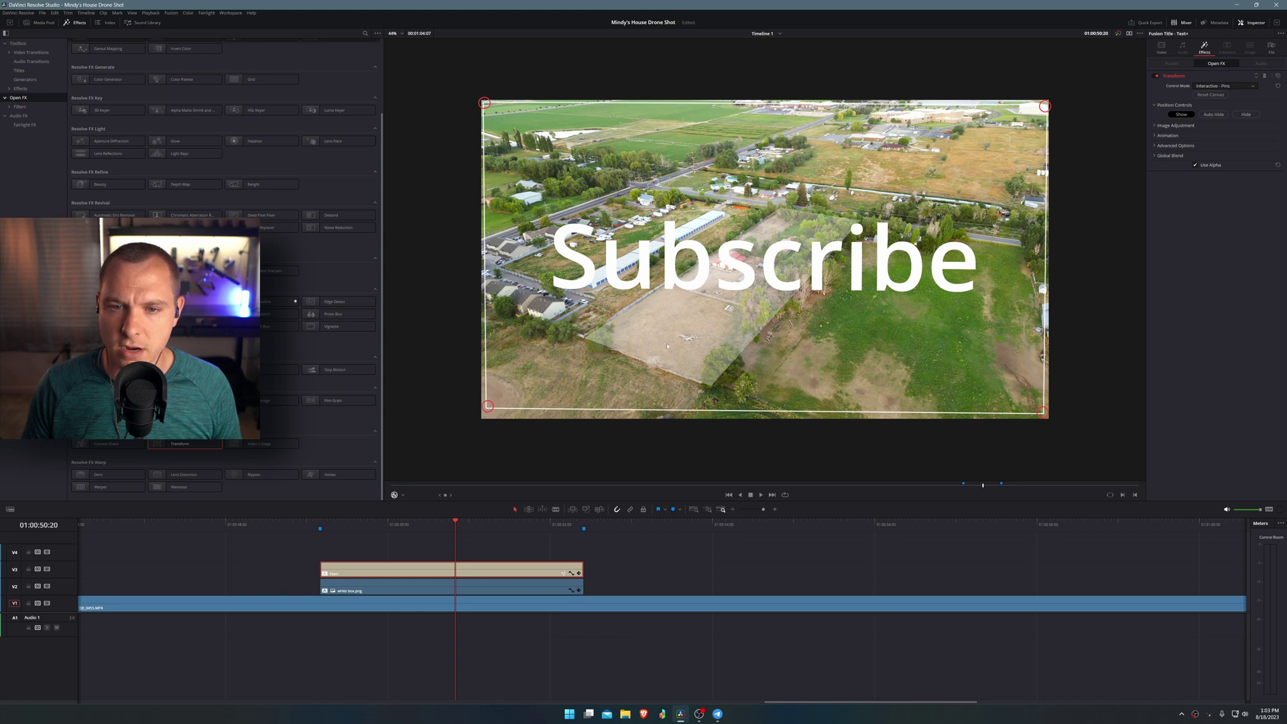
# - At the 01:00:49:04 marker, move the title's four pins onto the property's corners so the text runs lengthwise from the near end to the road
pyautogui.moveTo(488, 406); pyautogui.dragTo(711, 387)
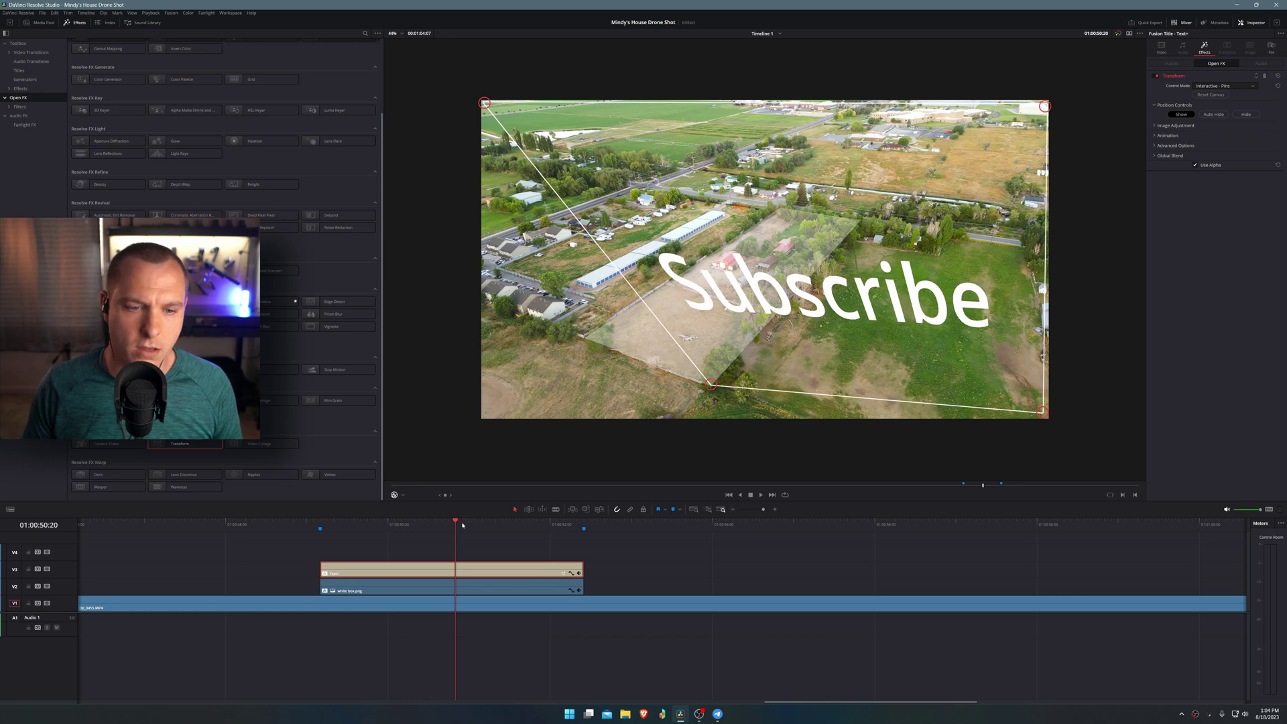
pyautogui.hotkey('shift', 'Up')
pyautogui.moveTo(711, 385); pyautogui.dragTo(734, 390)
pyautogui.moveTo(484, 103); pyautogui.dragTo(596, 344)
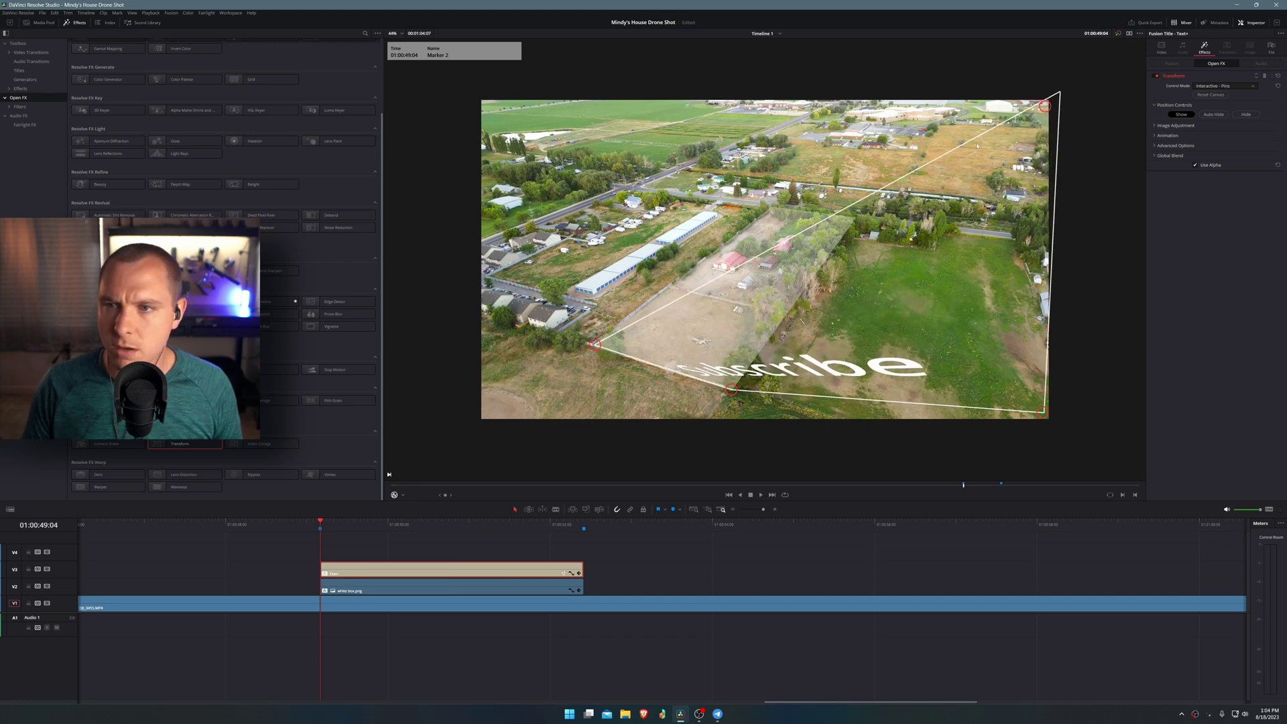
pyautogui.moveTo(1059, 94); pyautogui.dragTo(772, 212)
pyautogui.moveTo(1041, 412); pyautogui.dragTo(852, 221)
pyautogui.hotkey('shift', 'z')
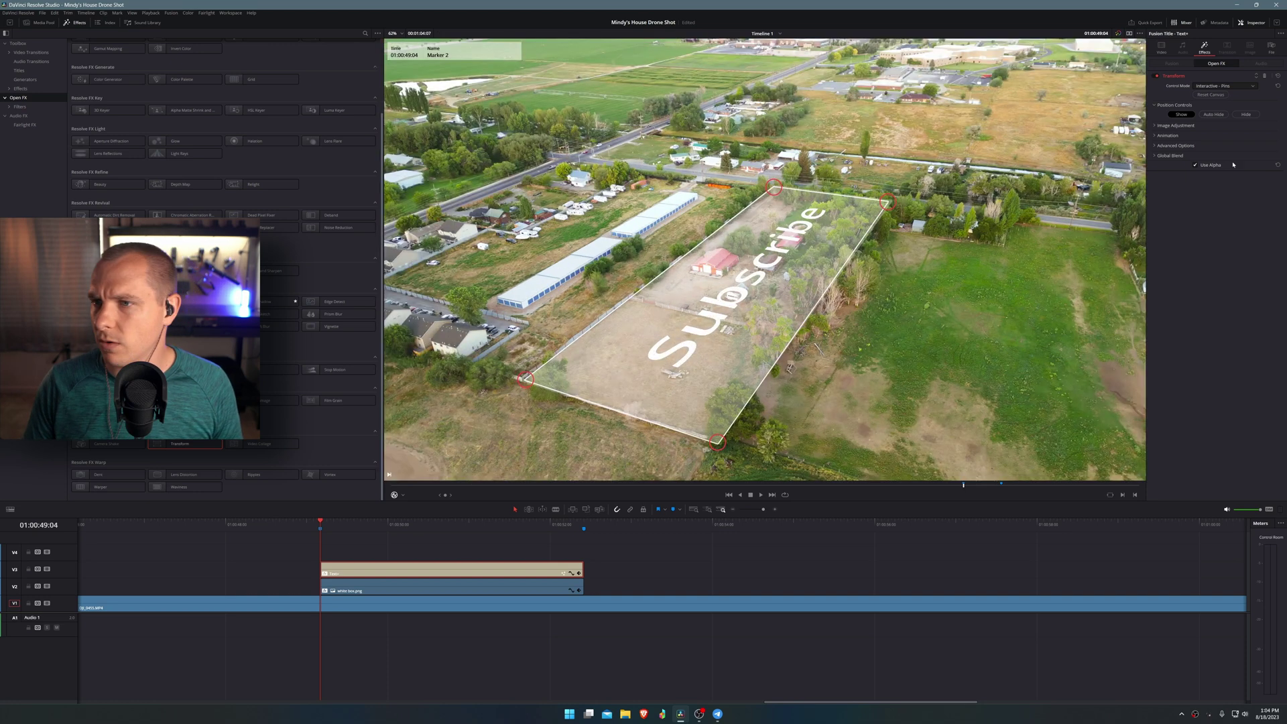
# - Keyframe the title's pins at the 01:00:49:04 marker and realign them with the property's corners at the 01:00:52:10 marker
pyautogui.click(1168, 135)
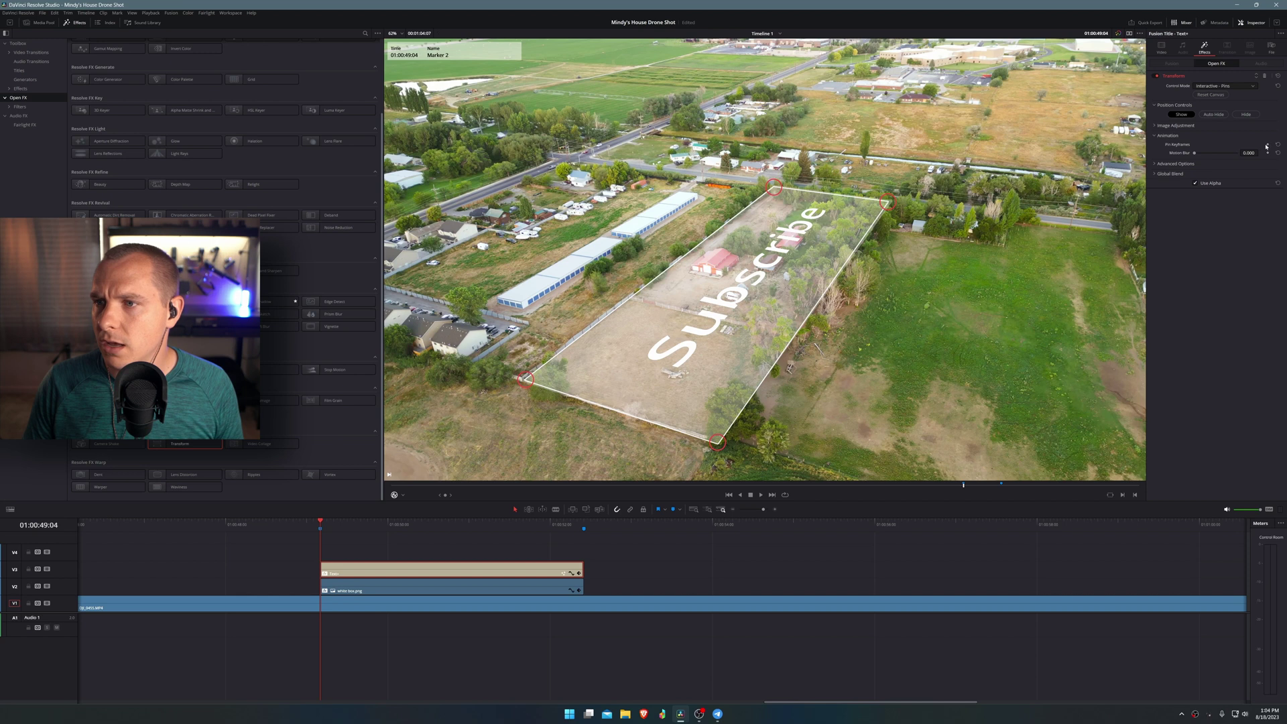
pyautogui.moveTo(342, 528); pyautogui.dragTo(584, 526)
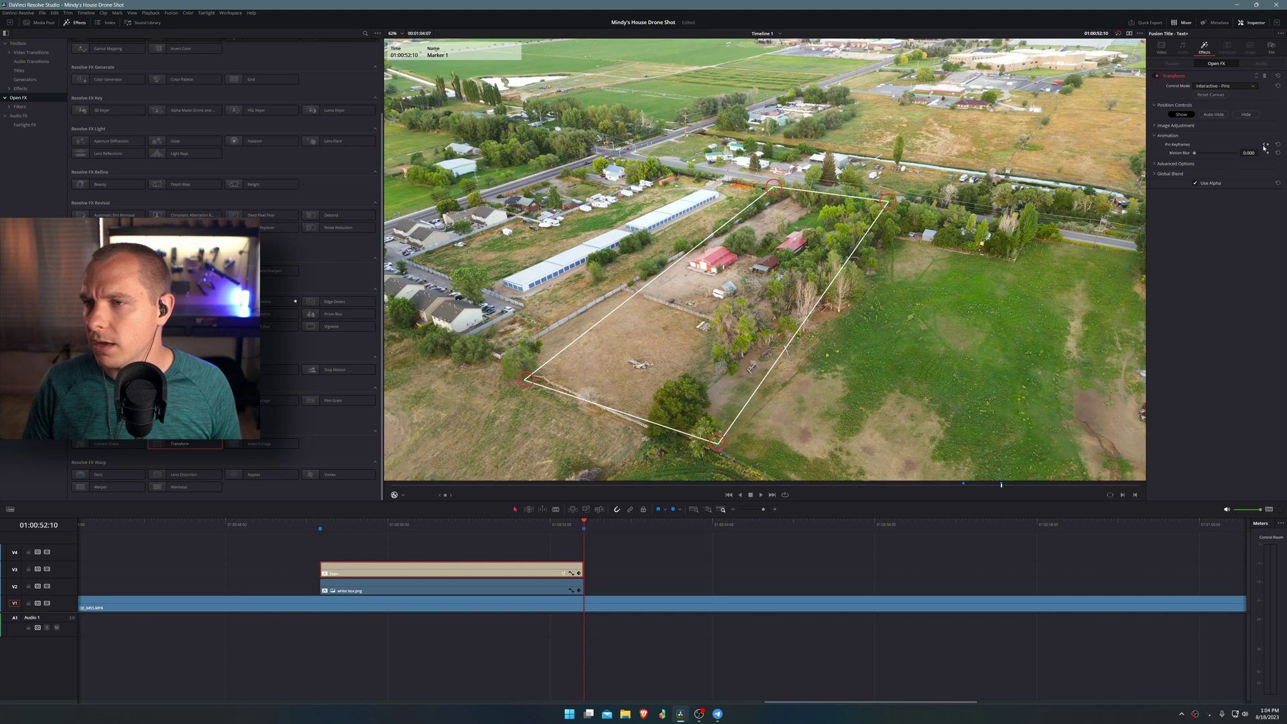
pyautogui.moveTo(526, 380); pyautogui.dragTo(502, 356)
pyautogui.moveTo(717, 441); pyautogui.dragTo(661, 429)
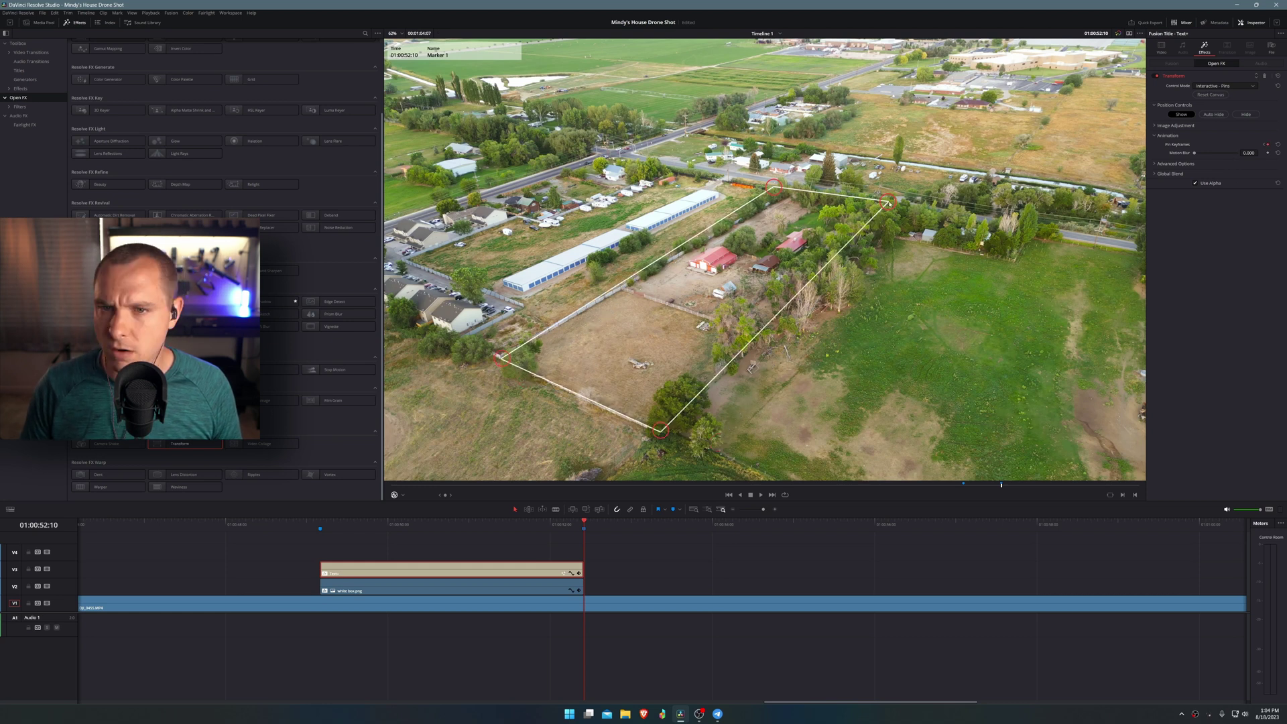
pyautogui.moveTo(887, 202); pyautogui.dragTo(887, 210)
# - Hide the on-screen pin overlay and play the shot to check how the title and white box follow the property
pyautogui.click(269, 524)
pyautogui.press('space')
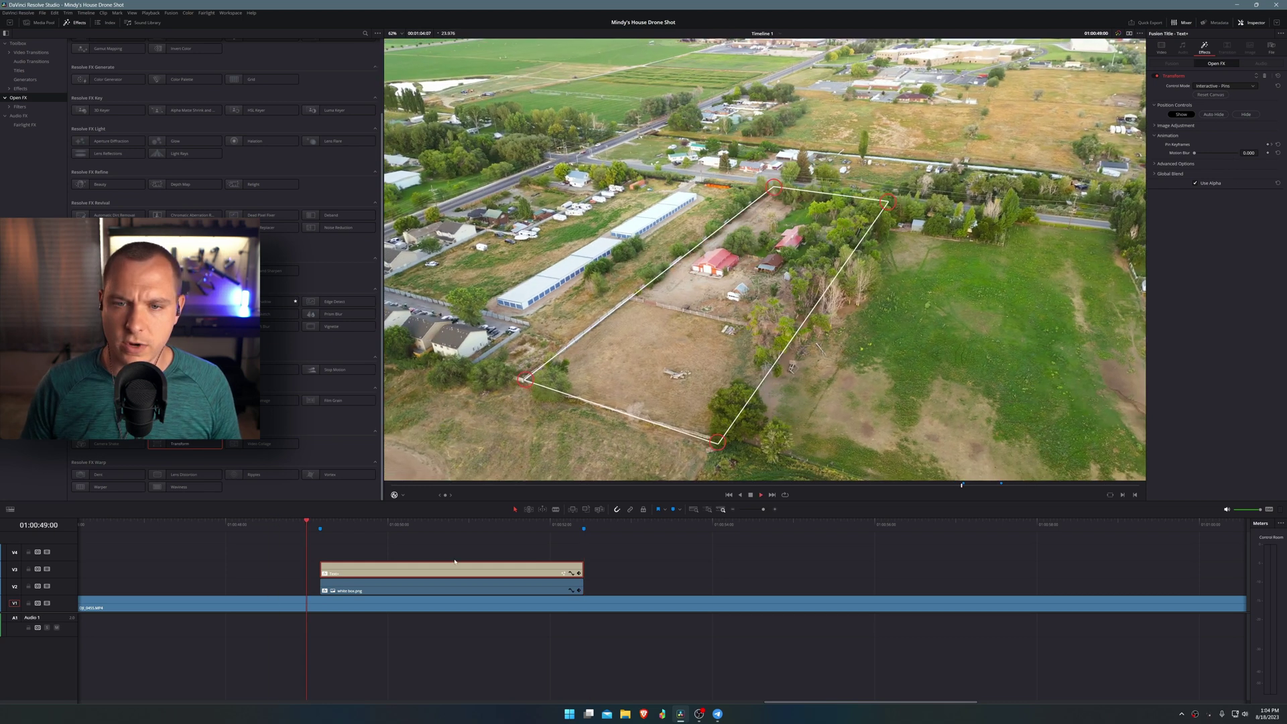
pyautogui.click(394, 494)
pyautogui.click(319, 528)
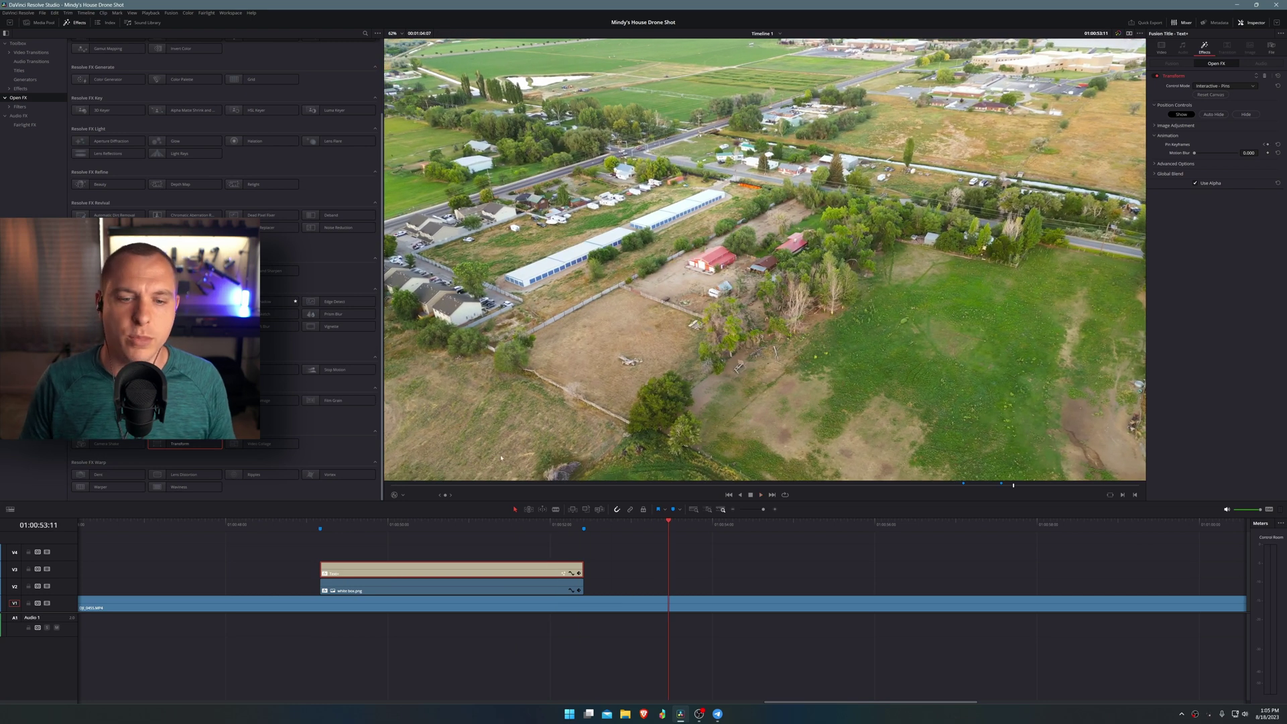
pyautogui.scroll(-3, 478, 581)
pyautogui.scroll(3, 447, 550)
pyautogui.moveTo(416, 528); pyautogui.dragTo(466, 524)
pyautogui.press('space')
pyautogui.press('space')
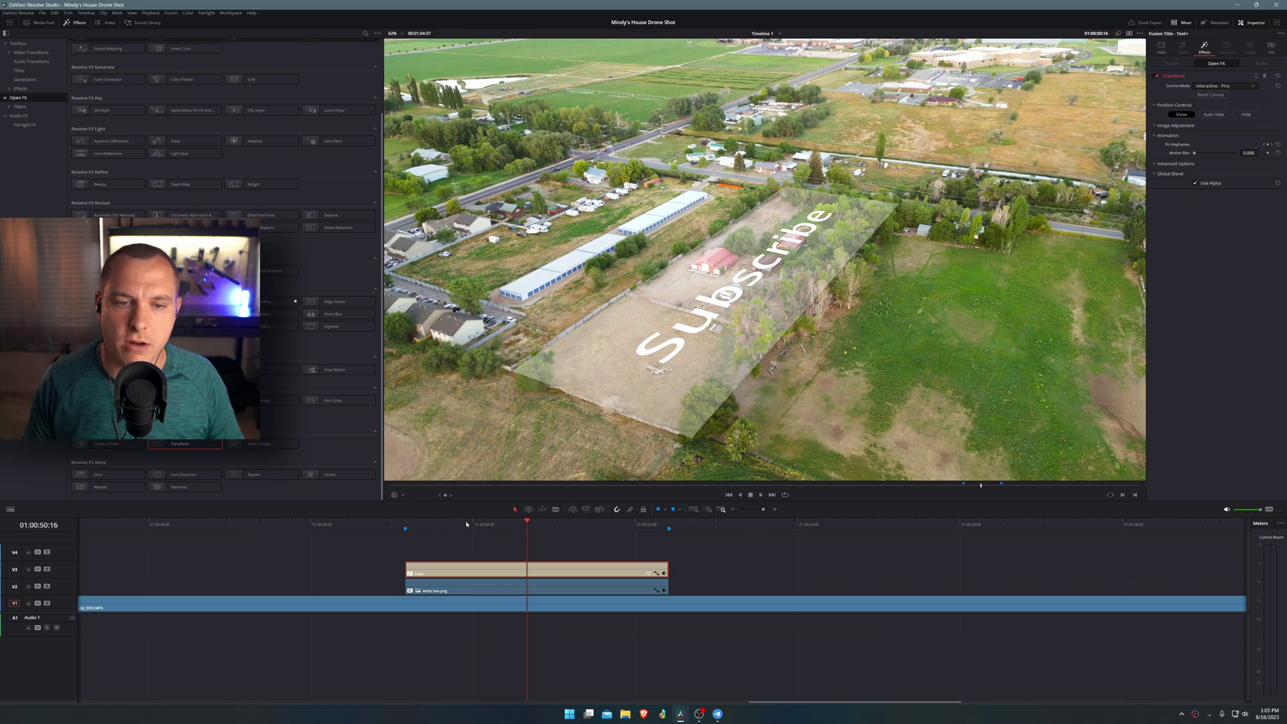
# - Play the shot past the end of the title and return the playhead to just before the title begins
pyautogui.press('space')
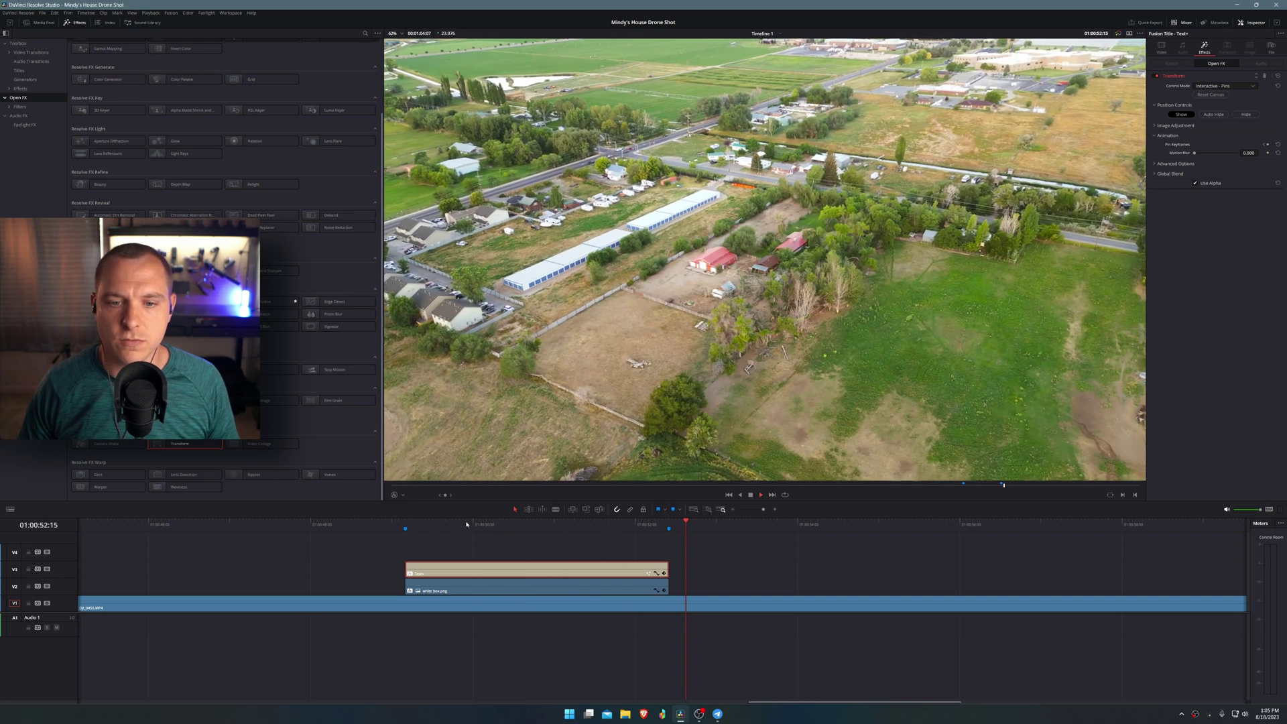
pyautogui.press('space')
pyautogui.scroll(-3, 465, 555)
pyautogui.scroll(2, 461, 550)
pyautogui.moveTo(456, 533); pyautogui.dragTo(422, 532)
pyautogui.click(428, 530)
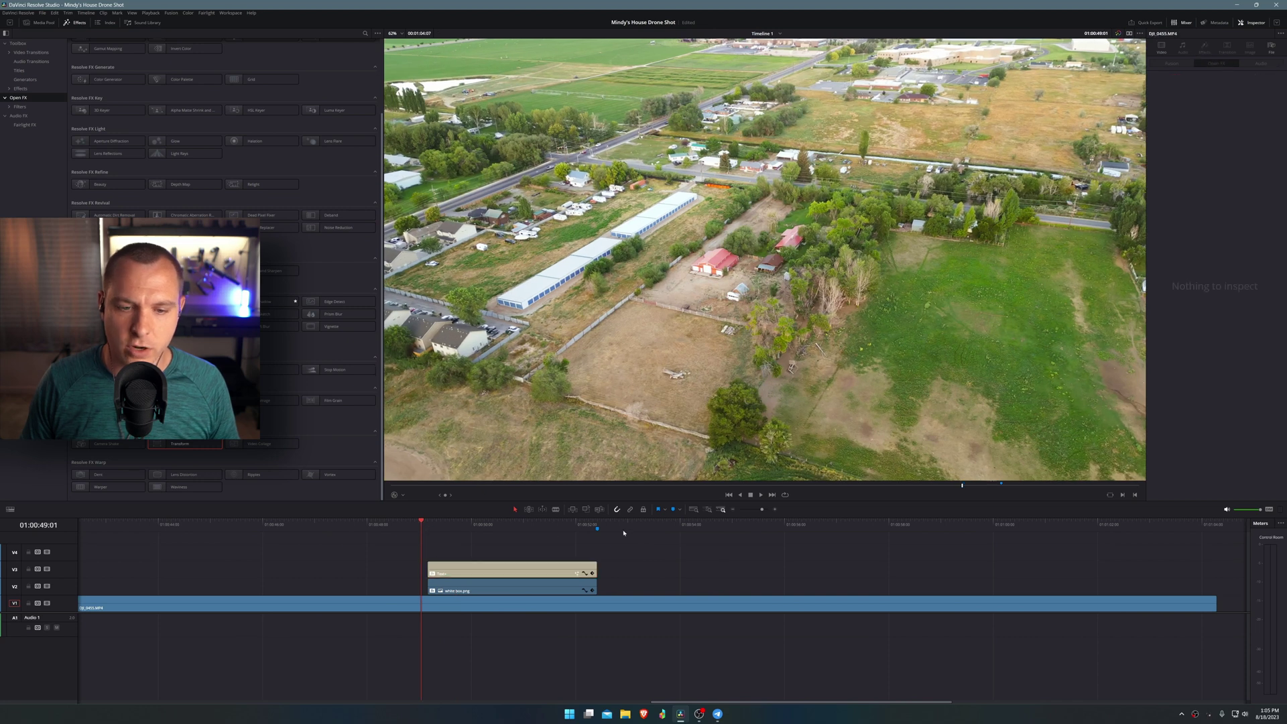
# - At the title's first frame, 01:00:49:04, keyframe the title's Write On end value at 0.0 so the text starts hidden
pyautogui.scroll(-3, 667, 551)
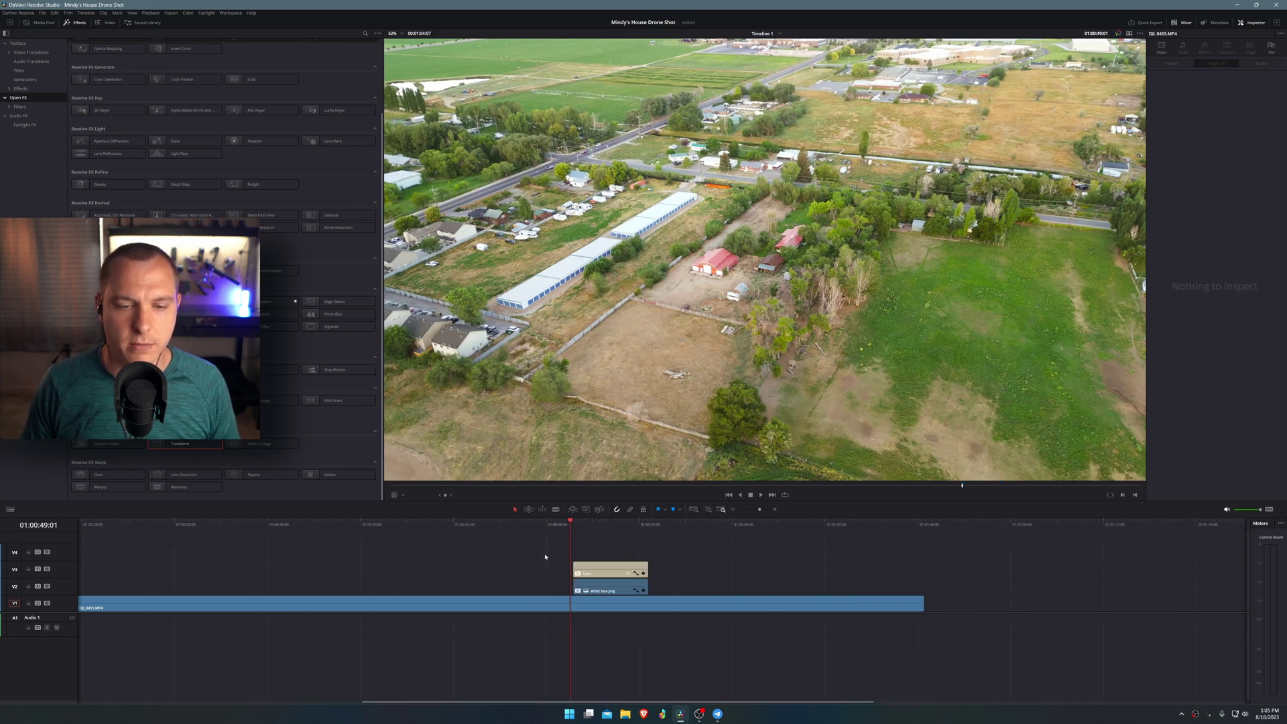
pyautogui.scroll(3, 687, 544)
pyautogui.scroll(-3, 590, 516)
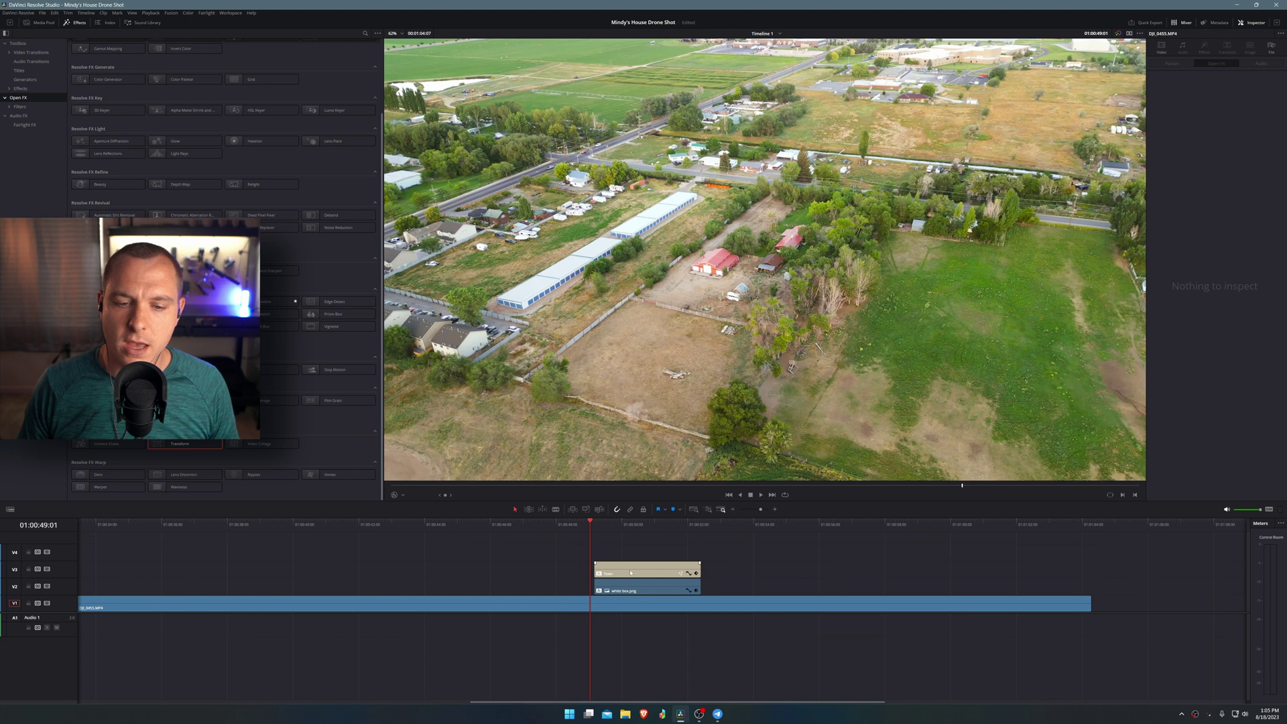
pyautogui.scroll(3, 576, 529)
pyautogui.hscroll(3, 536, 550)
pyautogui.scroll(1, 499, 560)
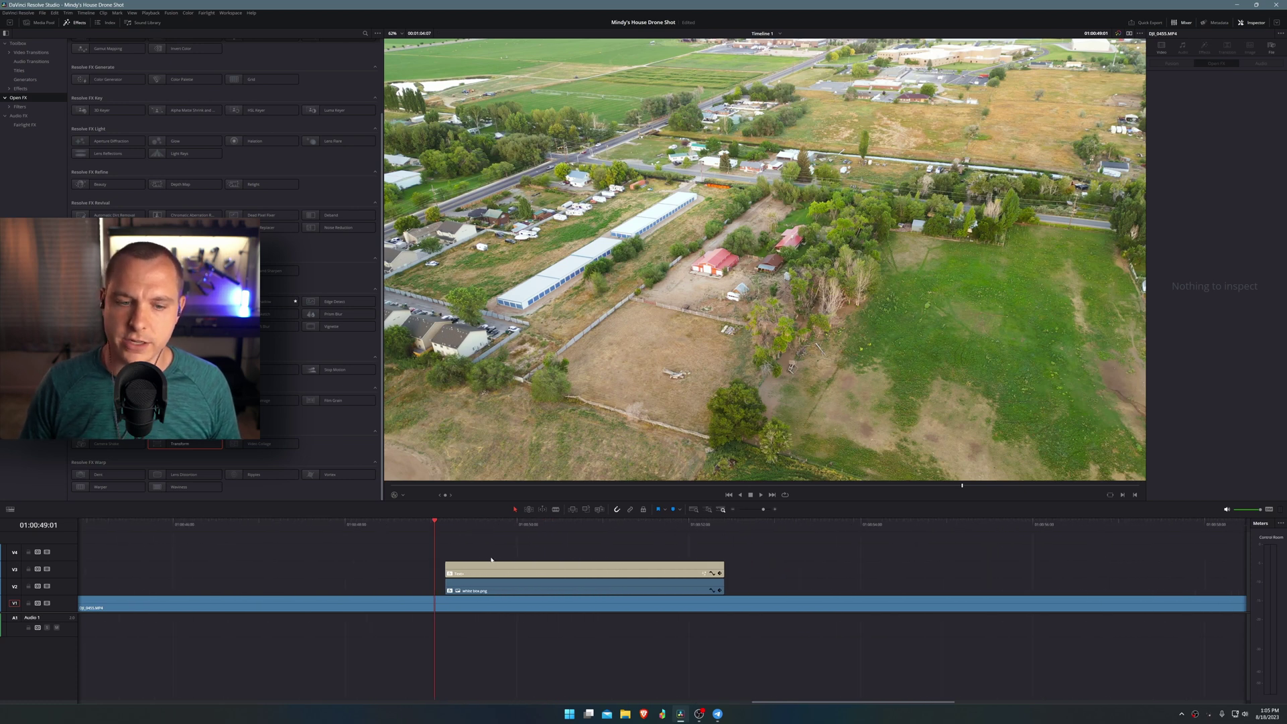
pyautogui.press('Down')
pyautogui.click(494, 573)
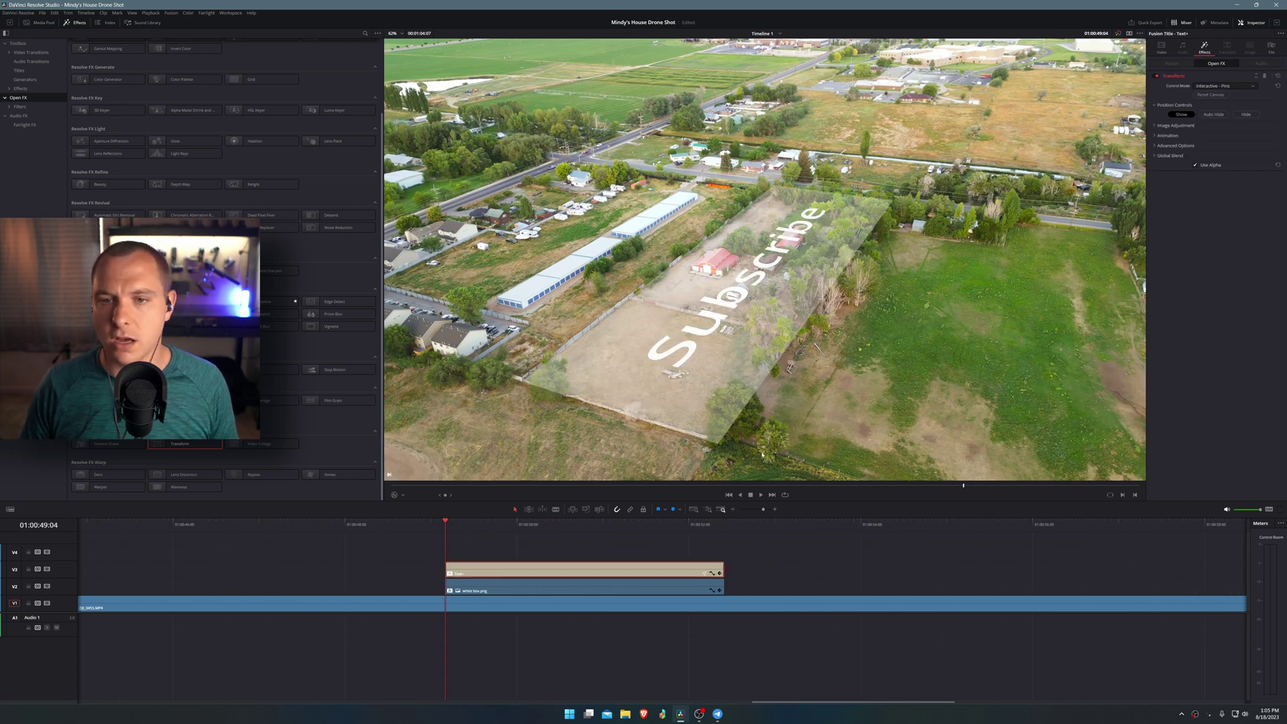
pyautogui.click(1160, 48)
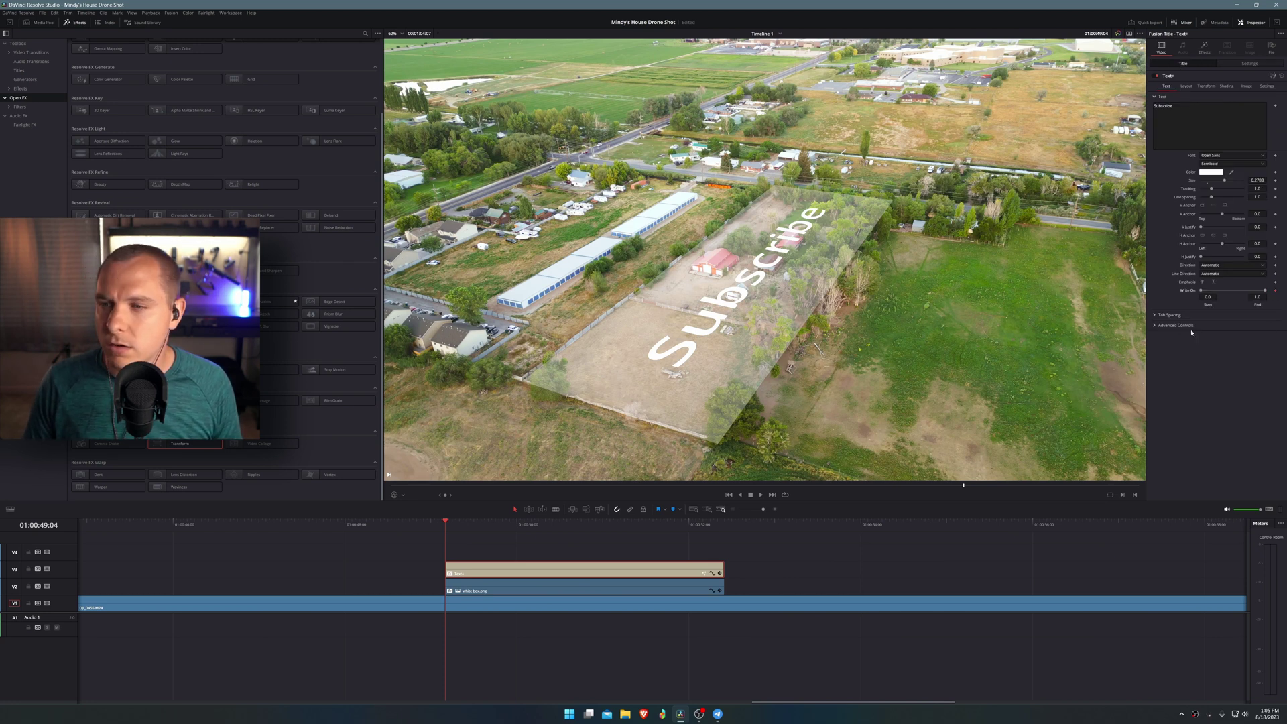
pyautogui.moveTo(1262, 293); pyautogui.dragTo(1187, 298)
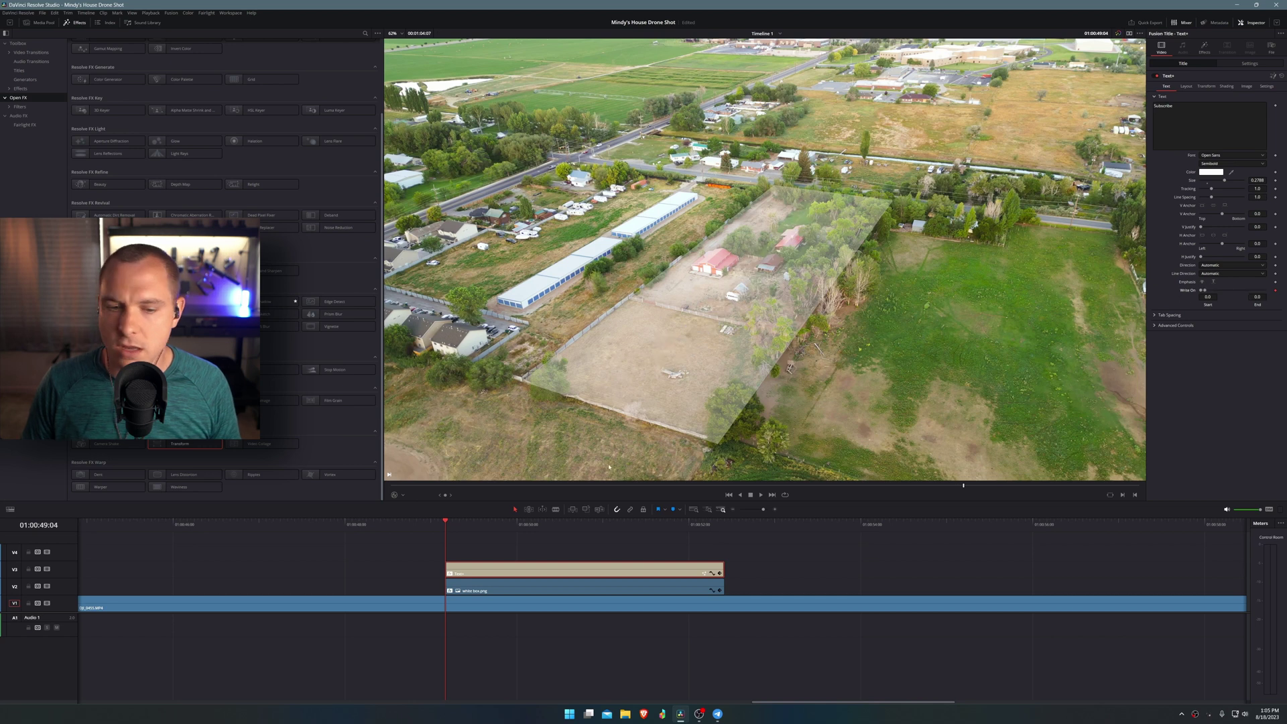
# - Set the title's Write On end to 1.0 at 01:00:50:00 and its Write On start to 1.0 at 01:00:52:10
pyautogui.moveTo(452, 522); pyautogui.dragTo(516, 522)
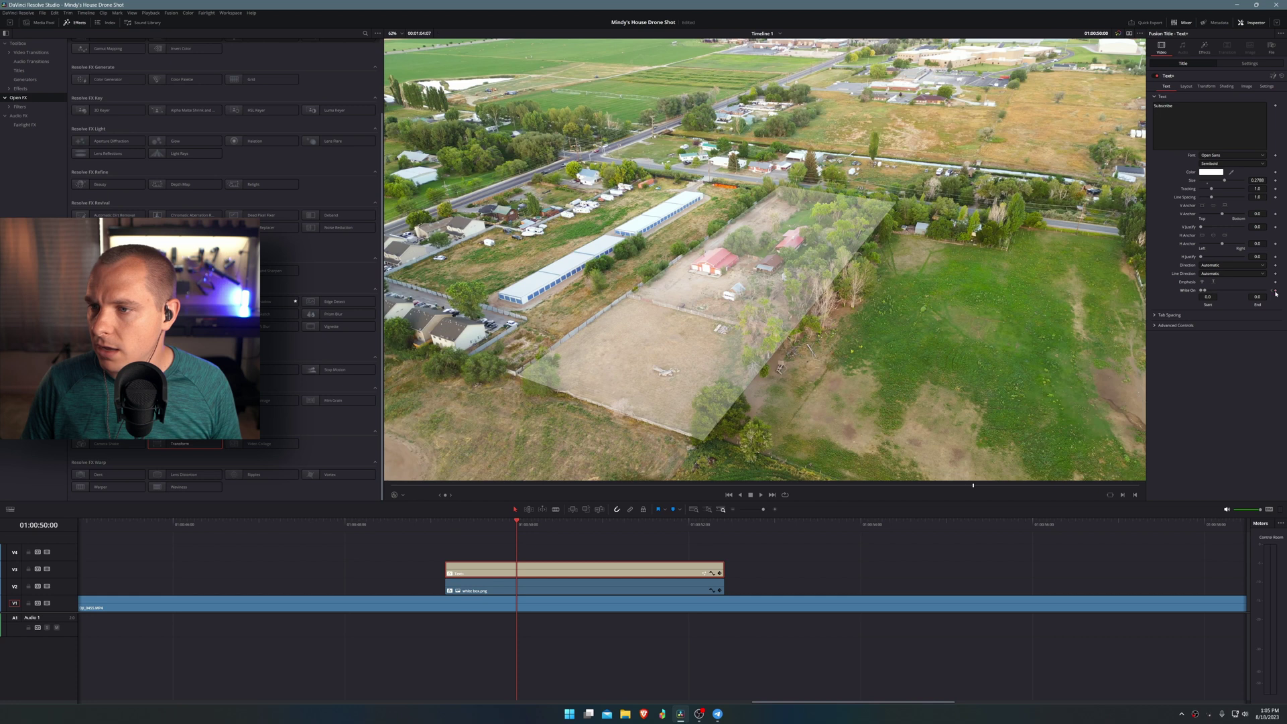
pyautogui.moveTo(1206, 293); pyautogui.dragTo(1253, 291)
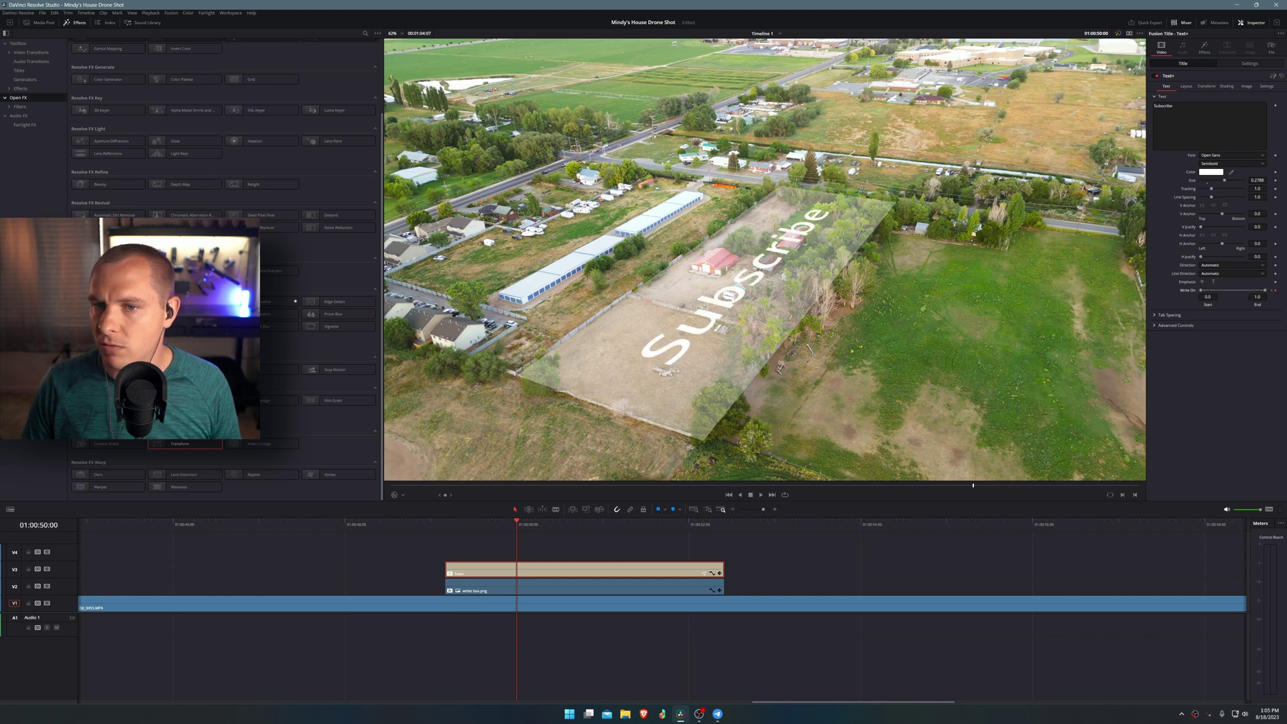
pyautogui.press('space')
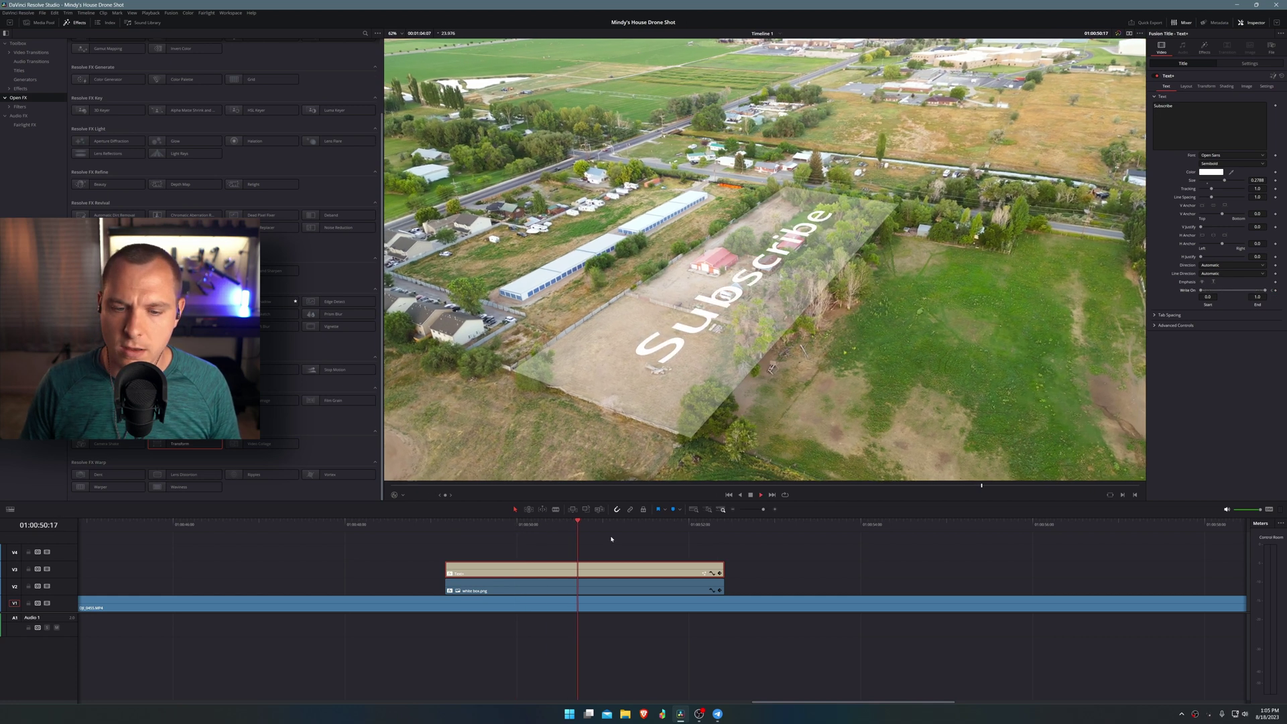
pyautogui.press('space')
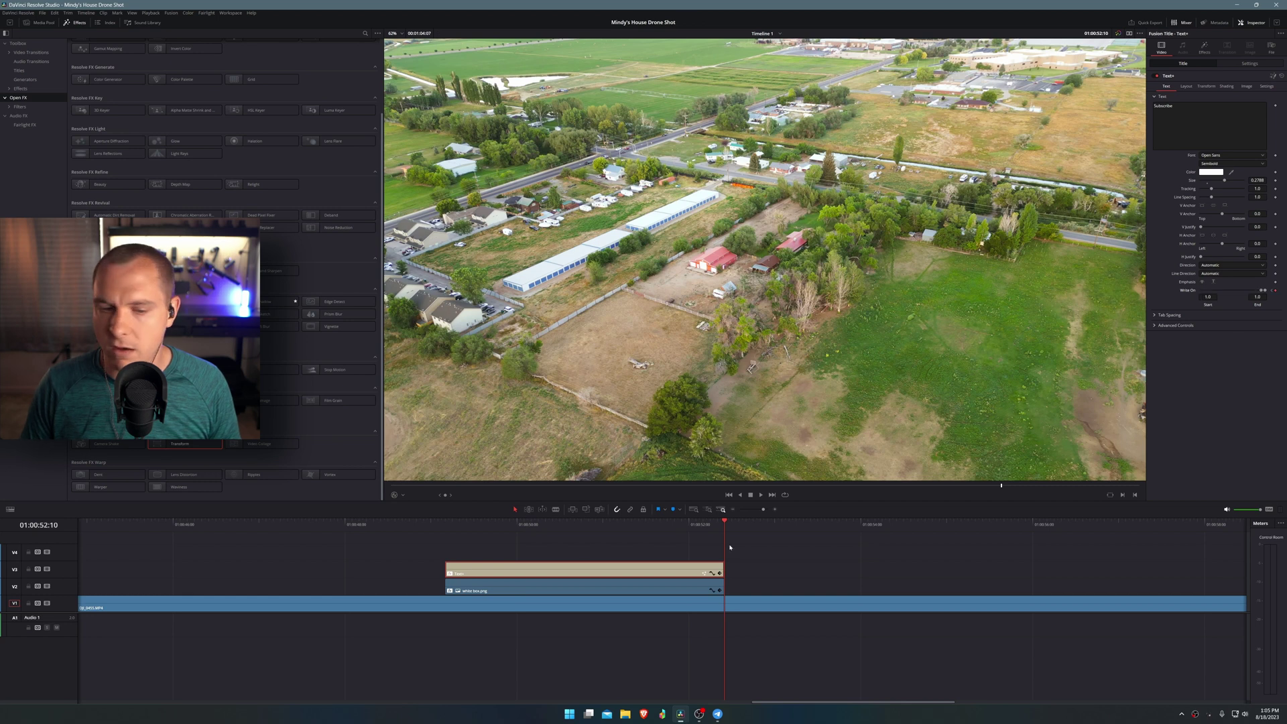
# - Play and scrub the shot from before the title to check how the text writes on and off
pyautogui.click(424, 524)
pyautogui.press('space')
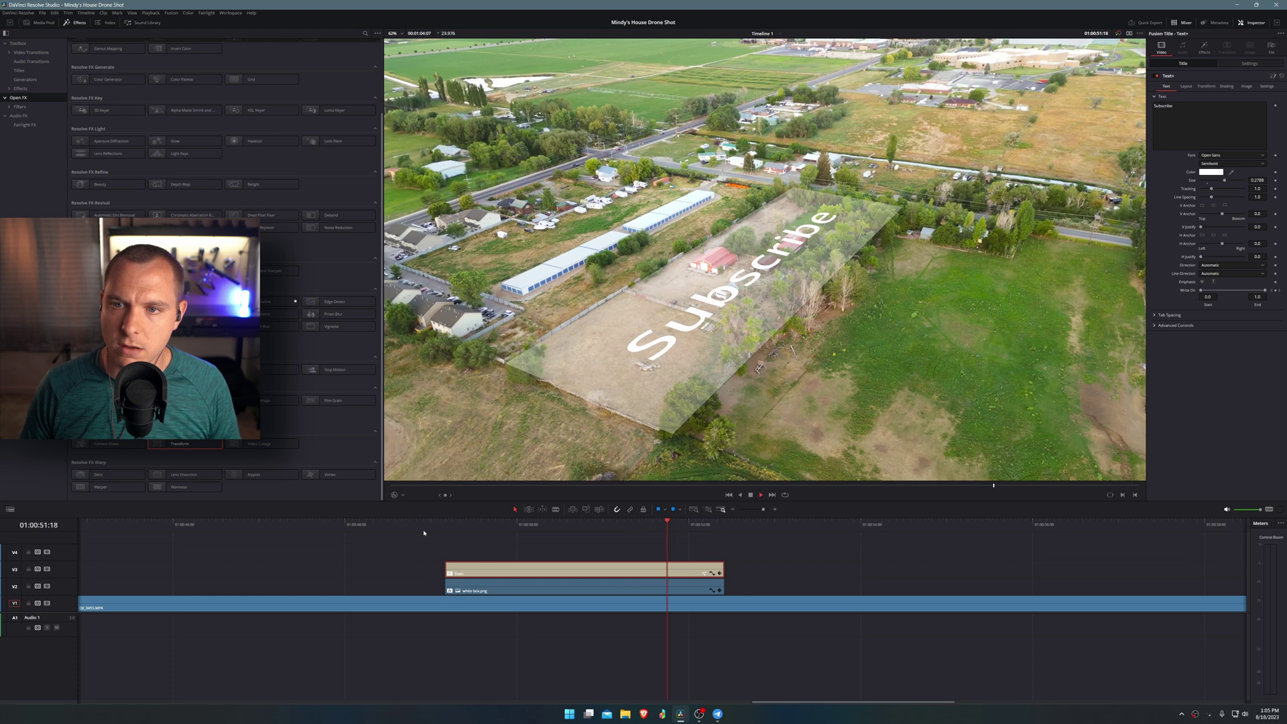
pyautogui.press('space')
pyautogui.hscroll(-2, 530, 536)
pyautogui.scroll(-2, 586, 560)
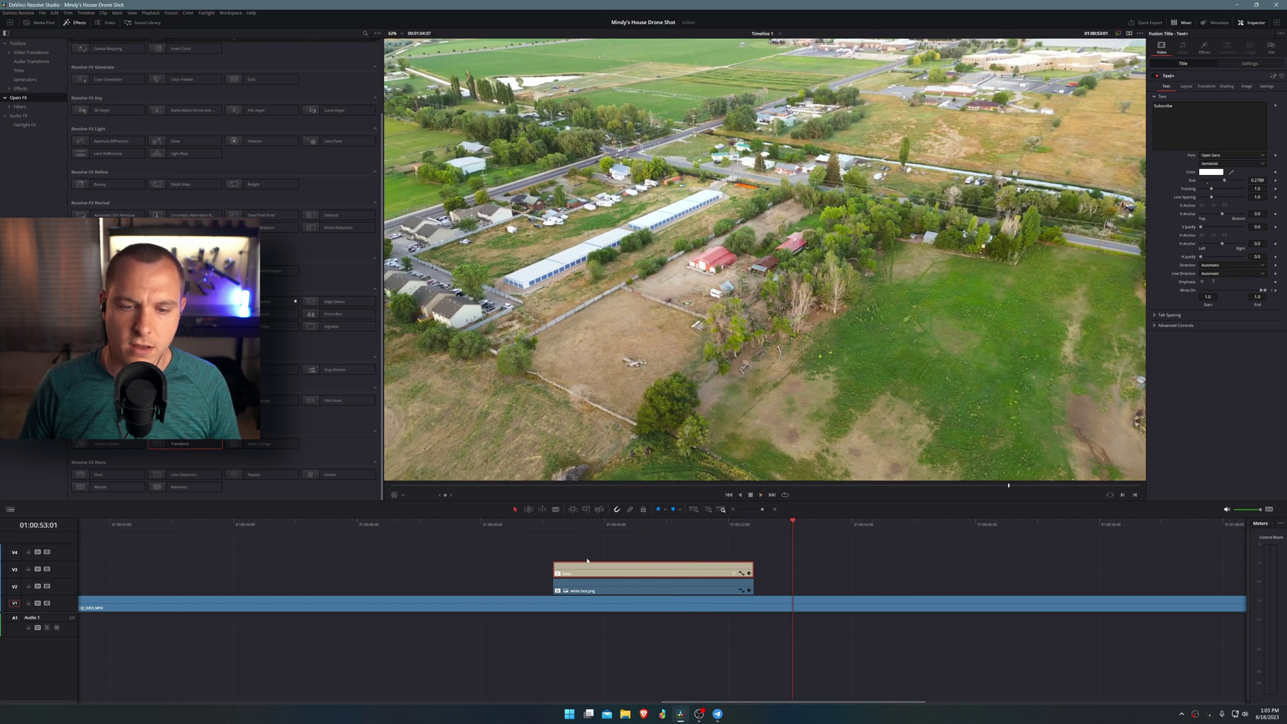
pyautogui.scroll(2, 585, 560)
pyautogui.click(603, 526)
pyautogui.moveTo(602, 527); pyautogui.dragTo(516, 526)
pyautogui.press('space')
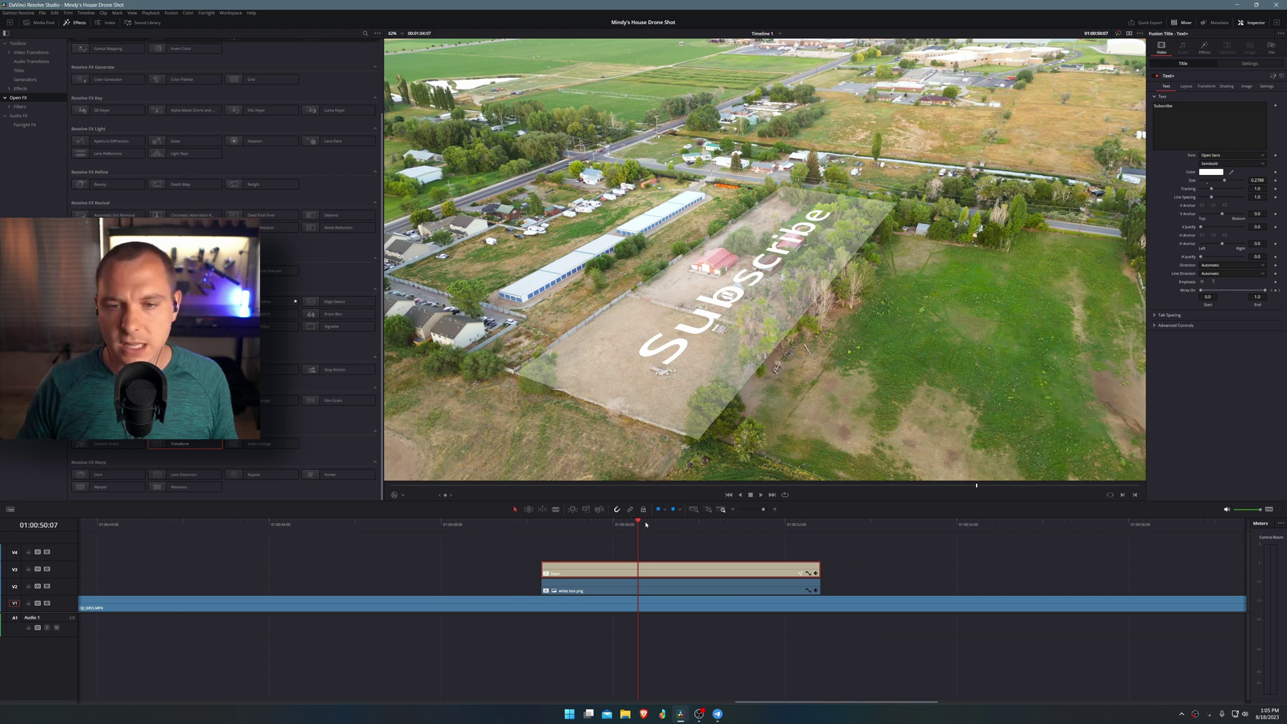
pyautogui.click(566, 524)
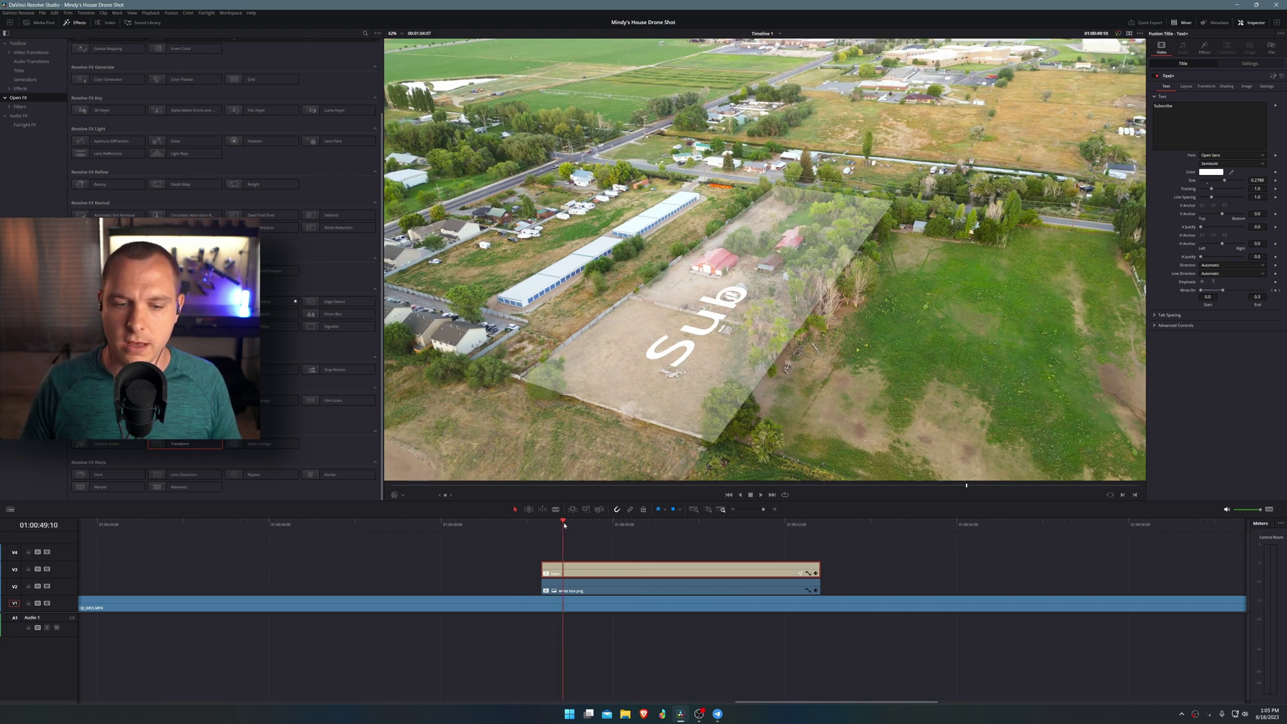
# - Add the Zoom In and Out transition to the start of the white box clip and play the shot to check it
pyautogui.click(613, 582)
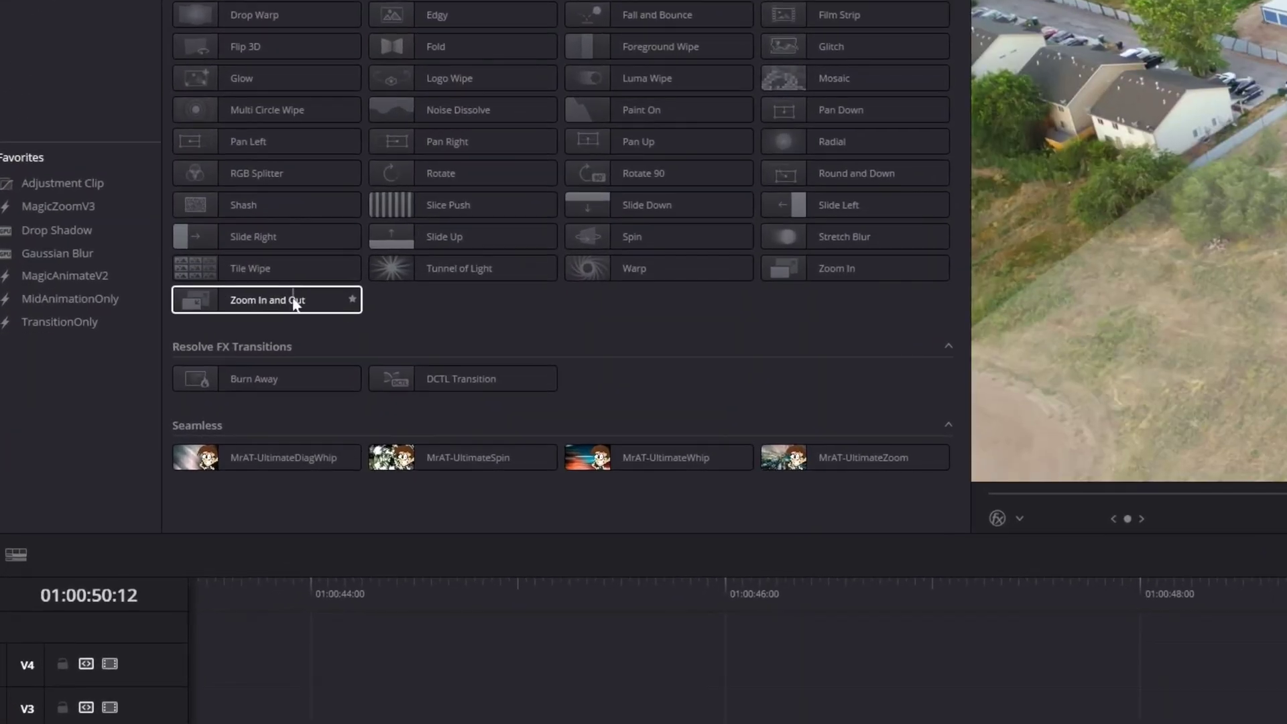
pyautogui.moveTo(271, 300); pyautogui.dragTo(553, 590)
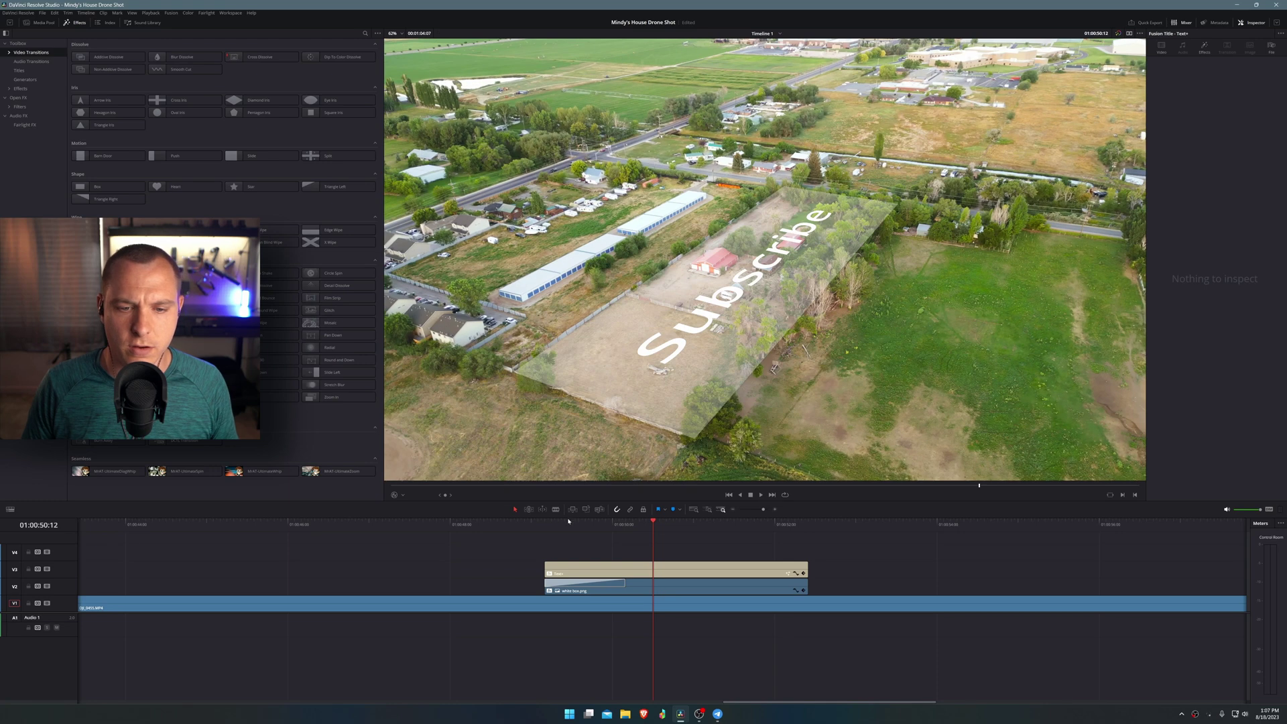
pyautogui.click(526, 522)
pyautogui.press('space')
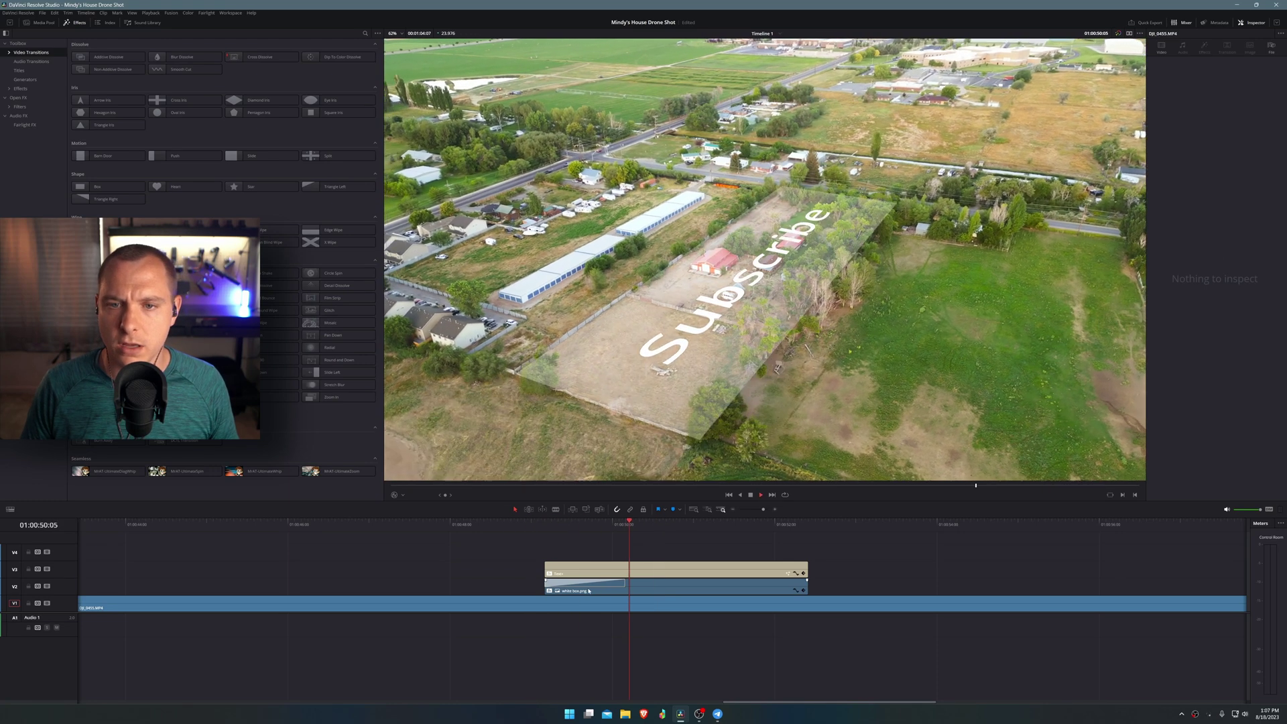
pyautogui.click(541, 524)
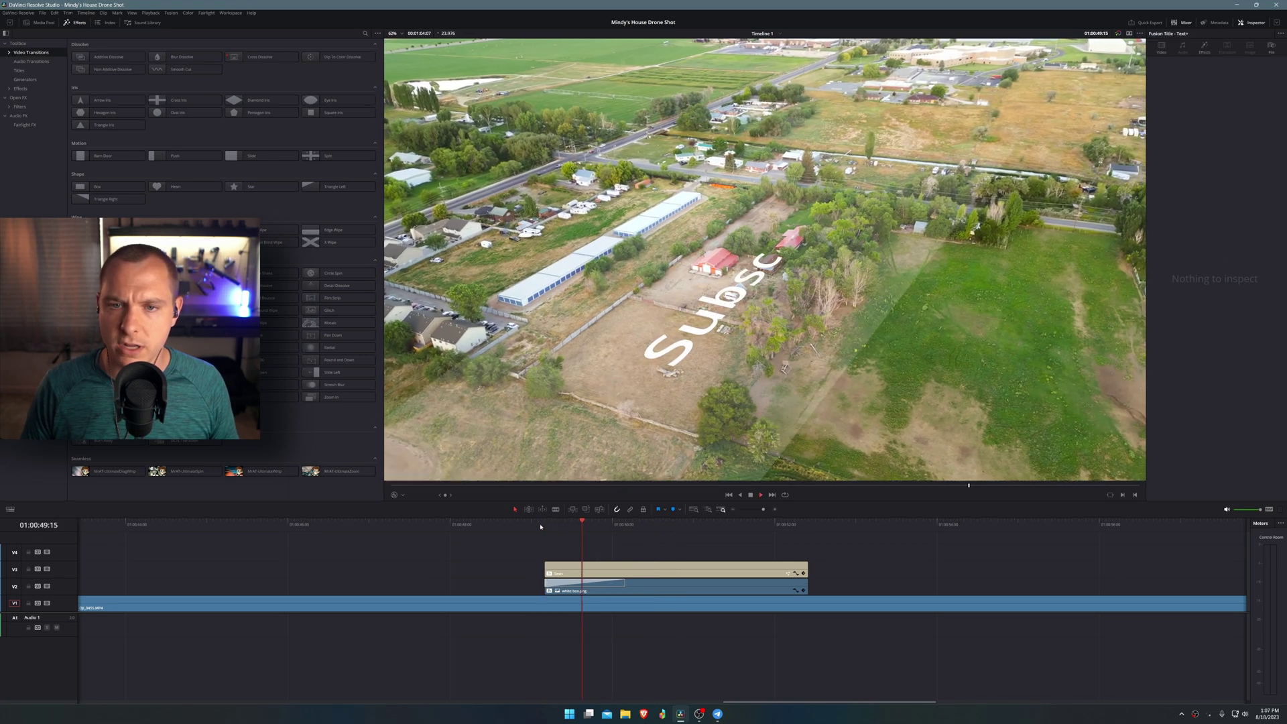
pyautogui.scroll(1, 541, 525)
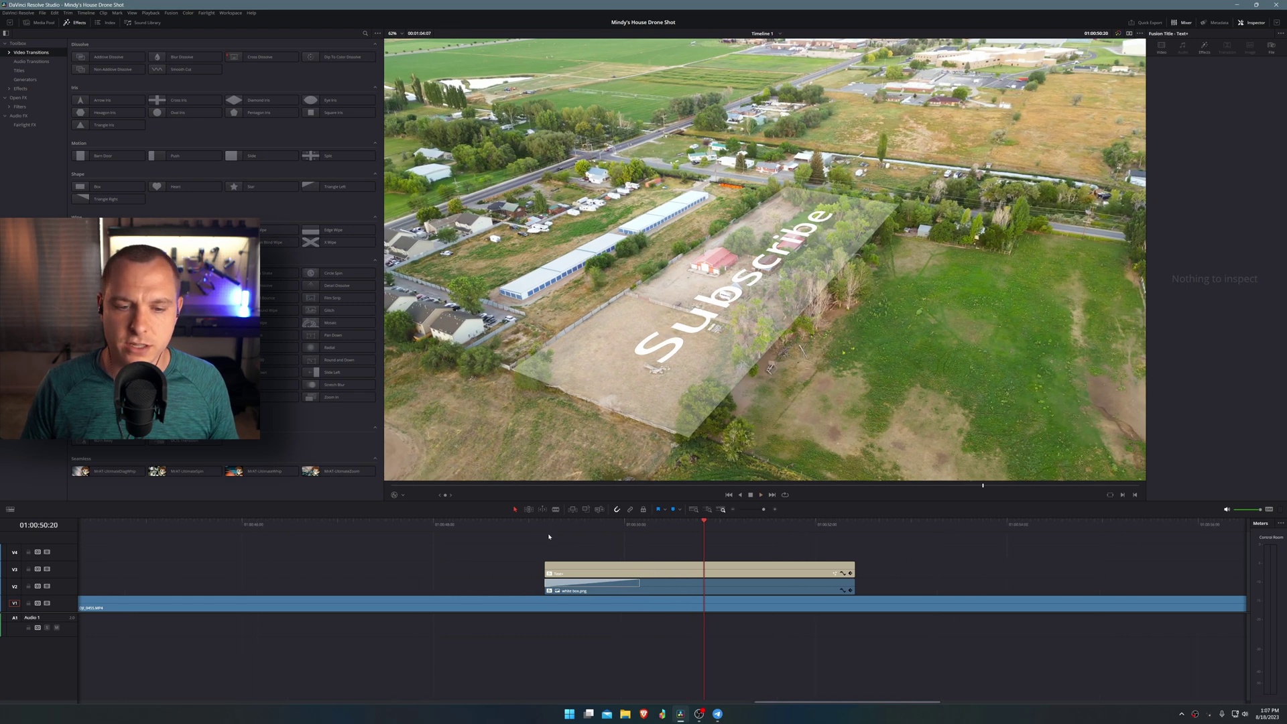
pyautogui.click(547, 524)
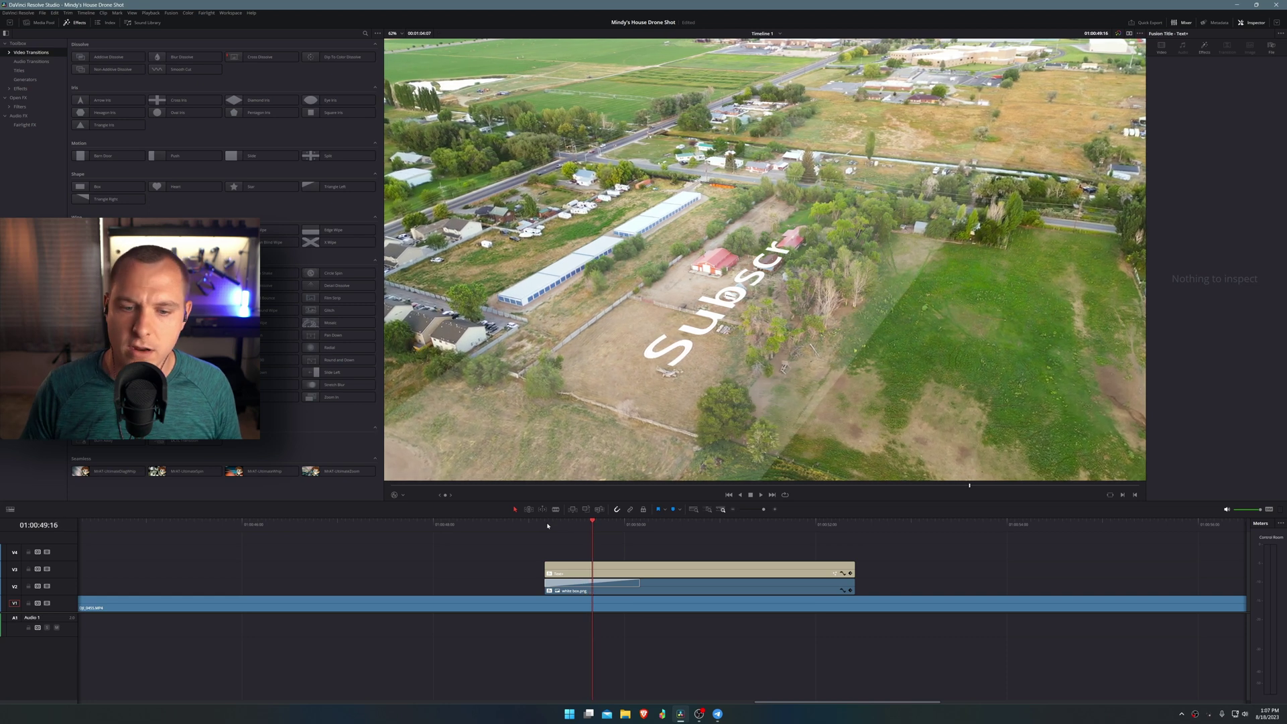
# - Reduce the Zoom In and Out transition's Zoom Scale to below 0.1 and replay the opening of the white box
pyautogui.click(597, 585)
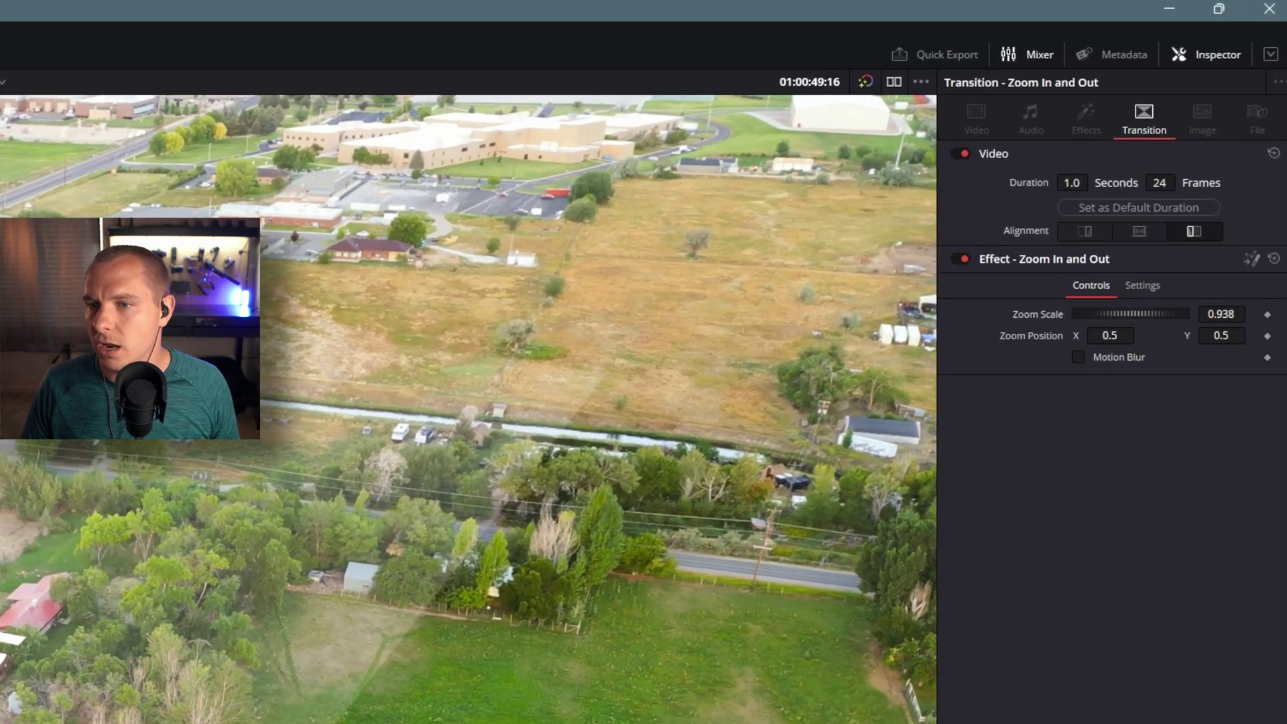
pyautogui.moveTo(1130, 314); pyautogui.dragTo(1012, 313)
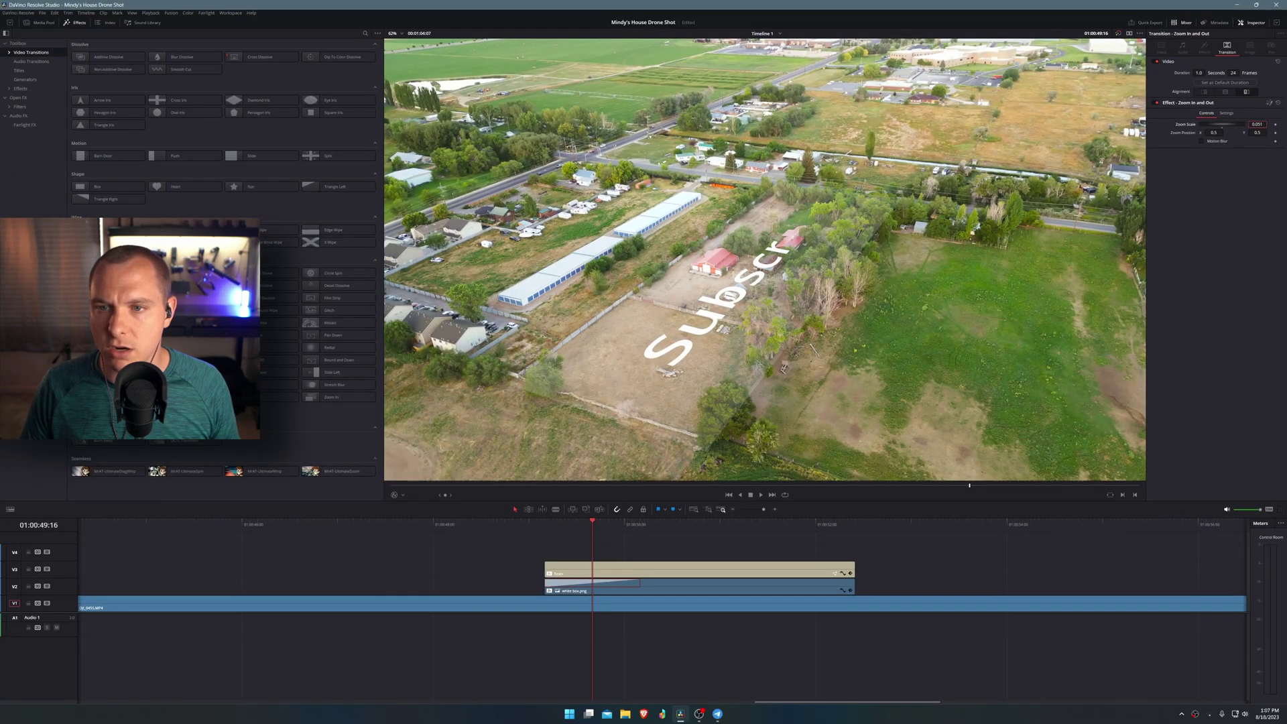
pyautogui.click(528, 525)
pyautogui.press('space')
pyautogui.press('space')
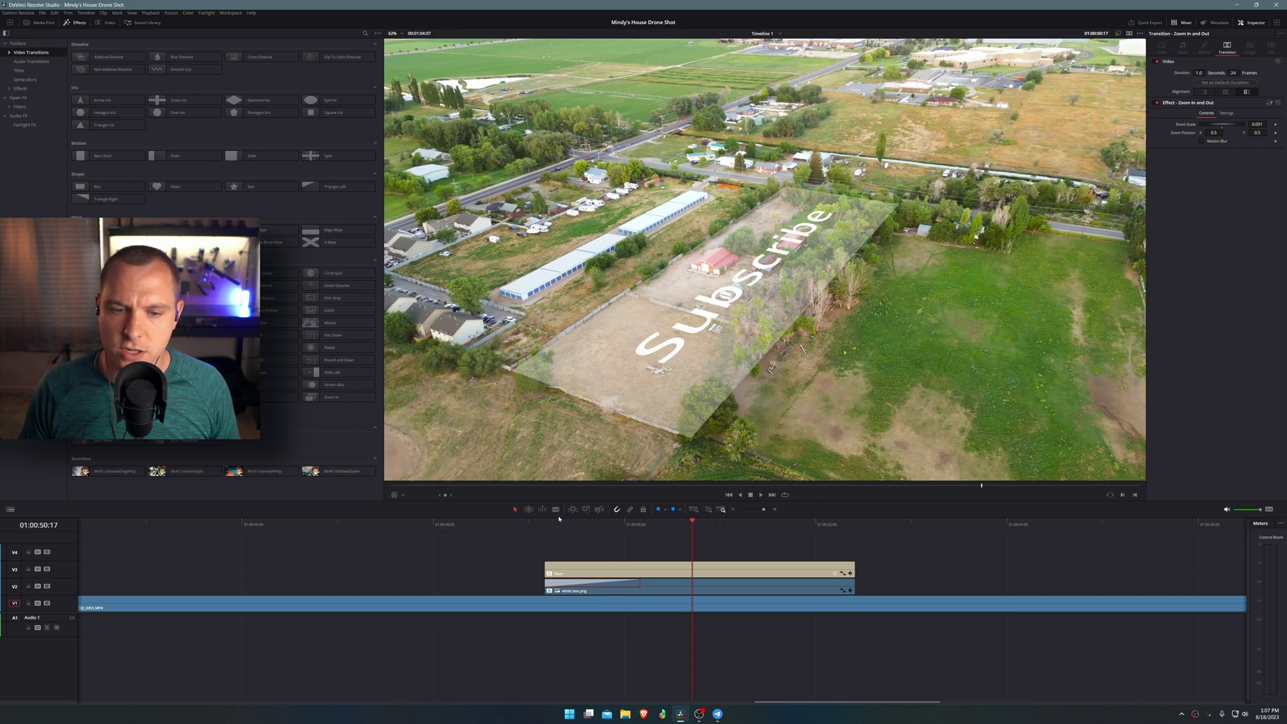
pyautogui.press('space')
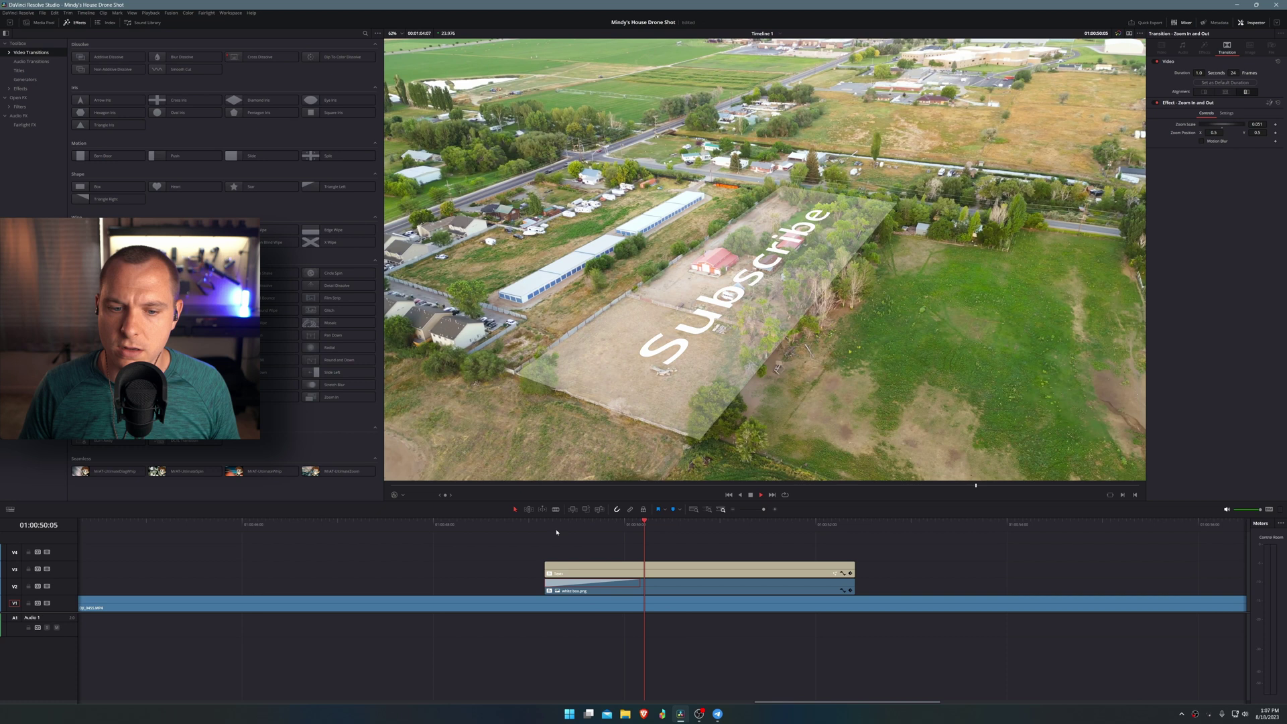
pyautogui.press('space')
pyautogui.click(635, 537)
pyautogui.moveTo(613, 525); pyautogui.dragTo(535, 526)
pyautogui.press('space')
pyautogui.press('space')
# - Raise the white box clip's opacity slightly
pyautogui.click(714, 592)
pyautogui.click(1162, 51)
pyautogui.moveTo(1251, 182); pyautogui.dragTo(1260, 183)
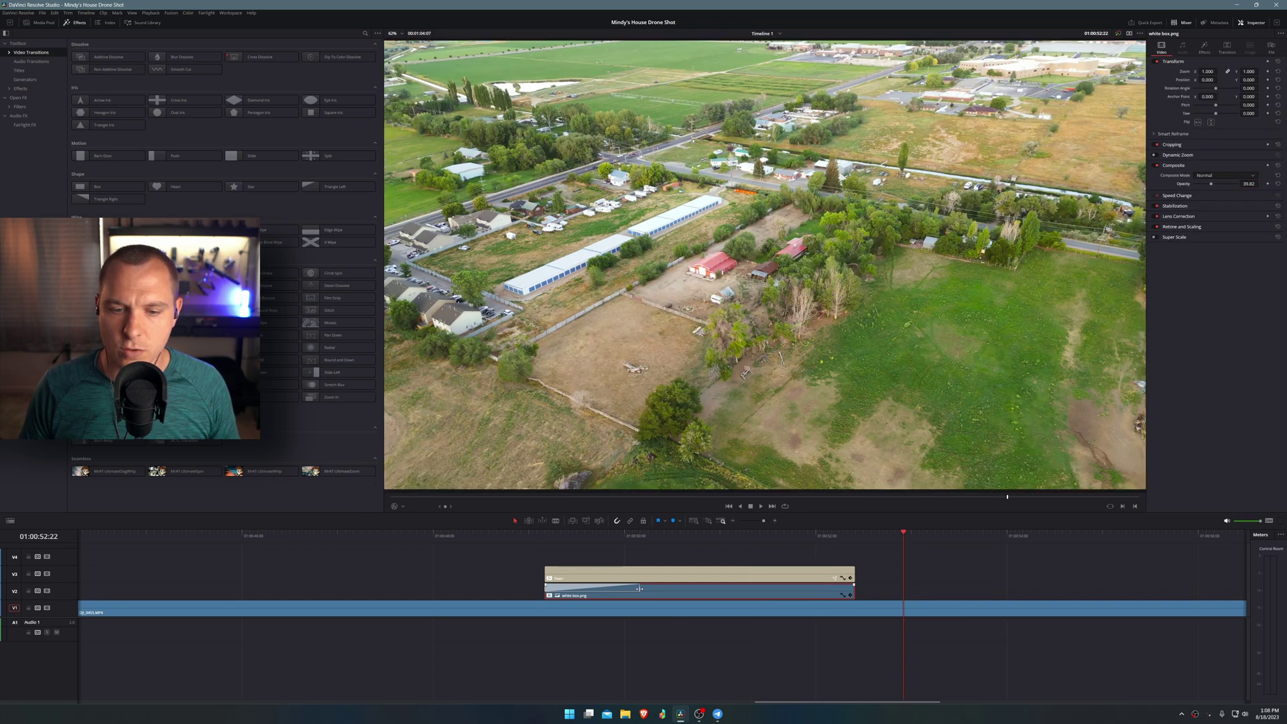
# - Shorten the white box's opening transition to 0.5 seconds (12 frames) and add a transition of the same length at its end
pyautogui.moveTo(638, 588); pyautogui.dragTo(604, 588)
pyautogui.moveTo(528, 536); pyautogui.dragTo(565, 556)
pyautogui.click(558, 587)
pyautogui.click(544, 537)
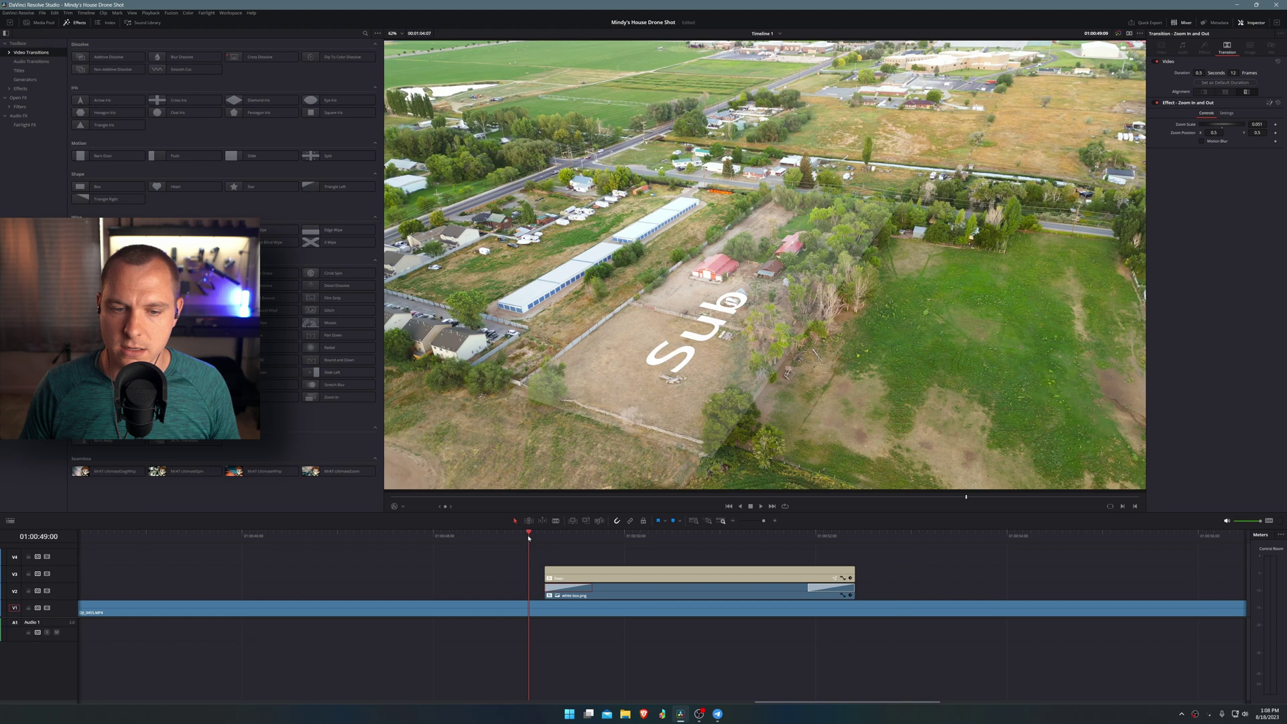